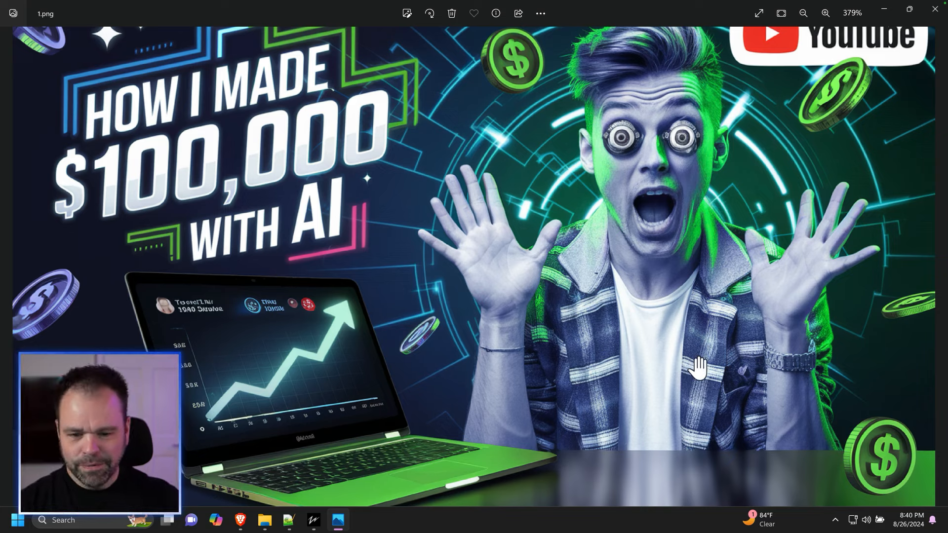
Step: Look through the sample thumbnail images 1.png to 5.png, examining their titles and artwork up close
scroll(577, 346, "down", 4)
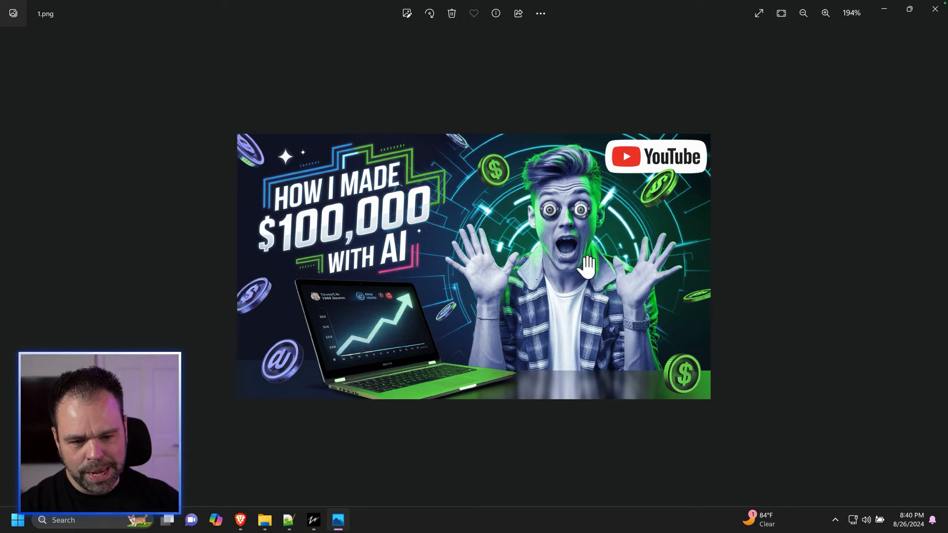
key("Right")
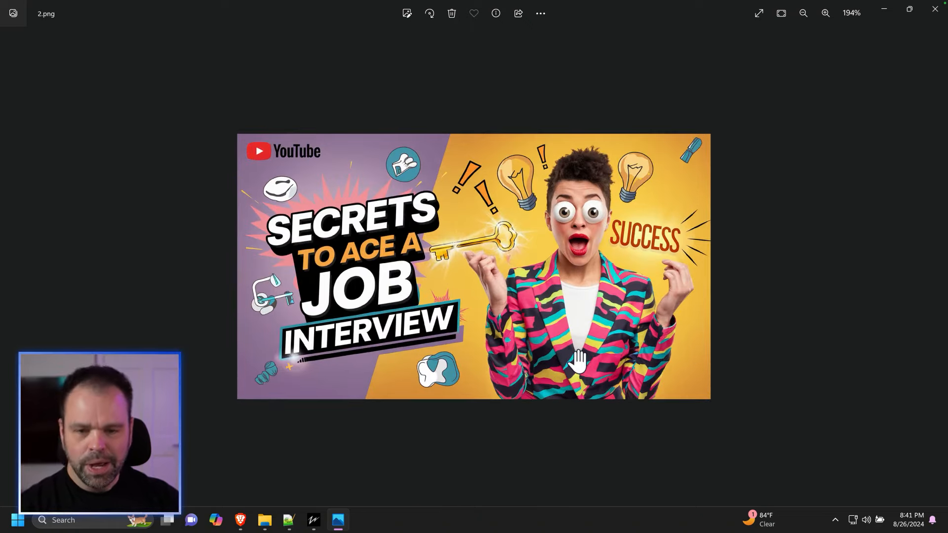
scroll(580, 364, "up", 3)
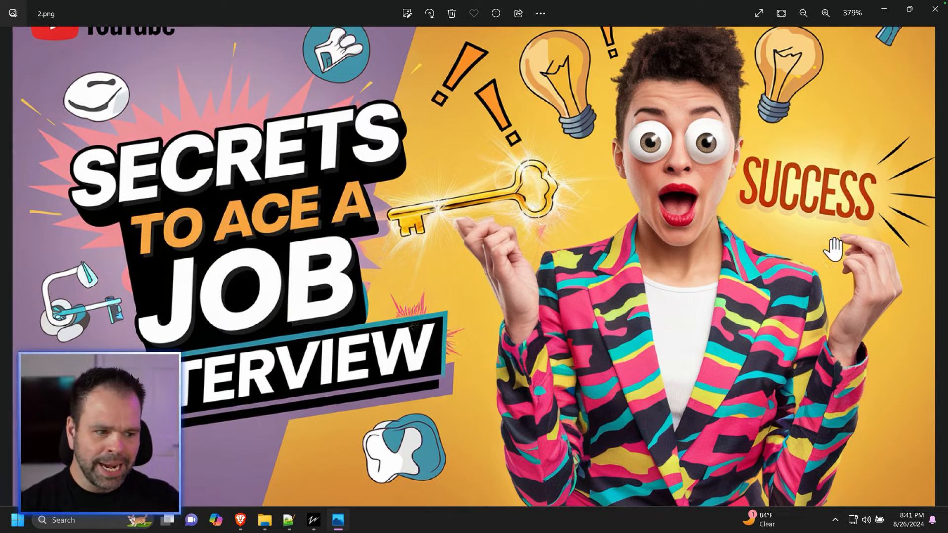
left_click(928, 271)
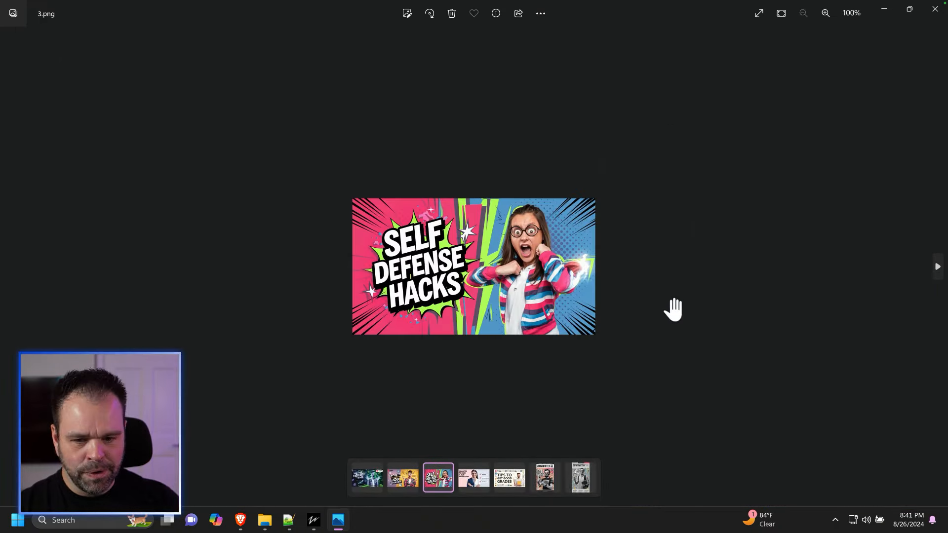
scroll(673, 309, "up", 2)
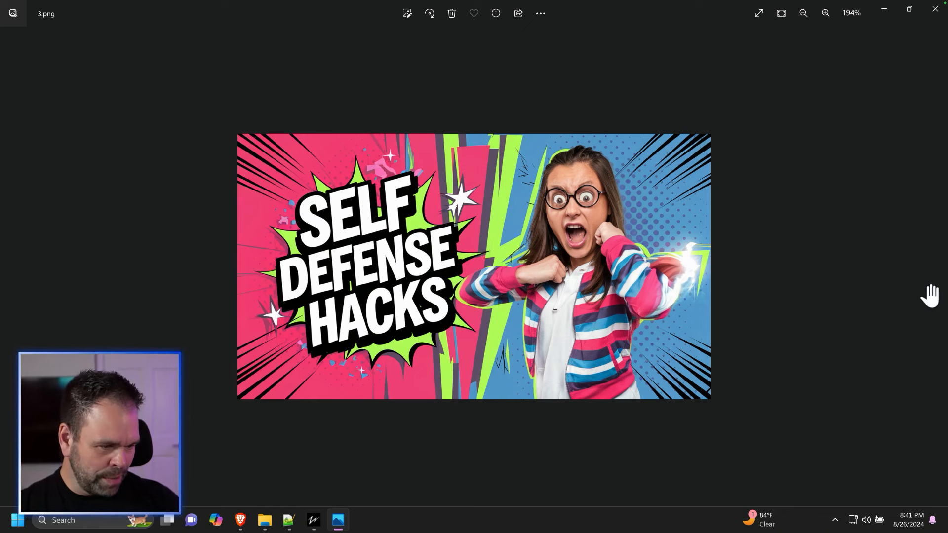
key("Right")
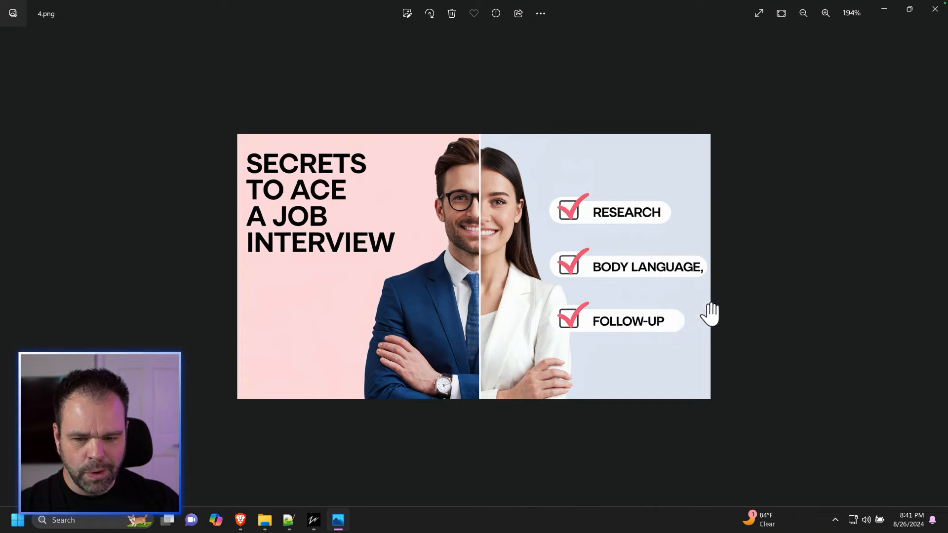
left_click(939, 266)
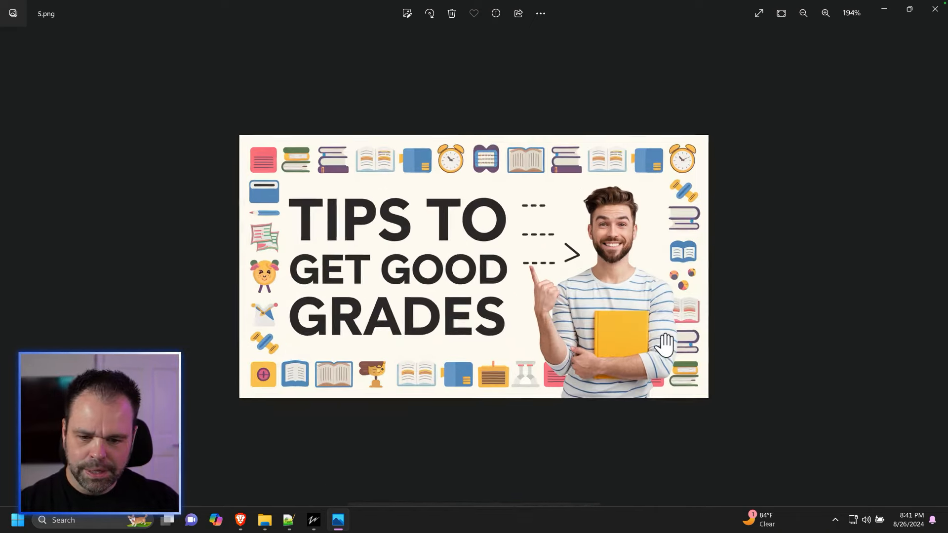
scroll(614, 341, "up", 3)
scroll(623, 340, "down", 3)
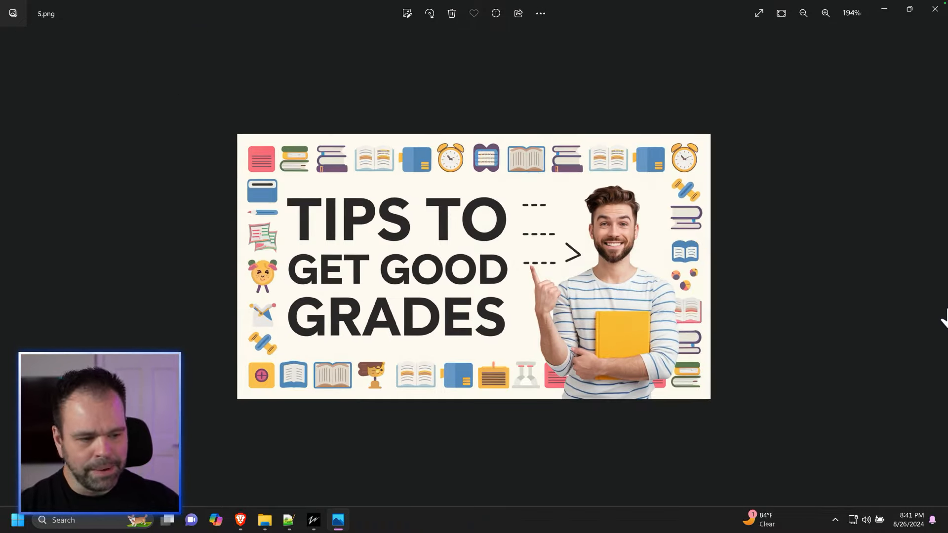
Step: View the magazine cover images 6.png and 7.png, and close the image viewer
left_click(938, 298)
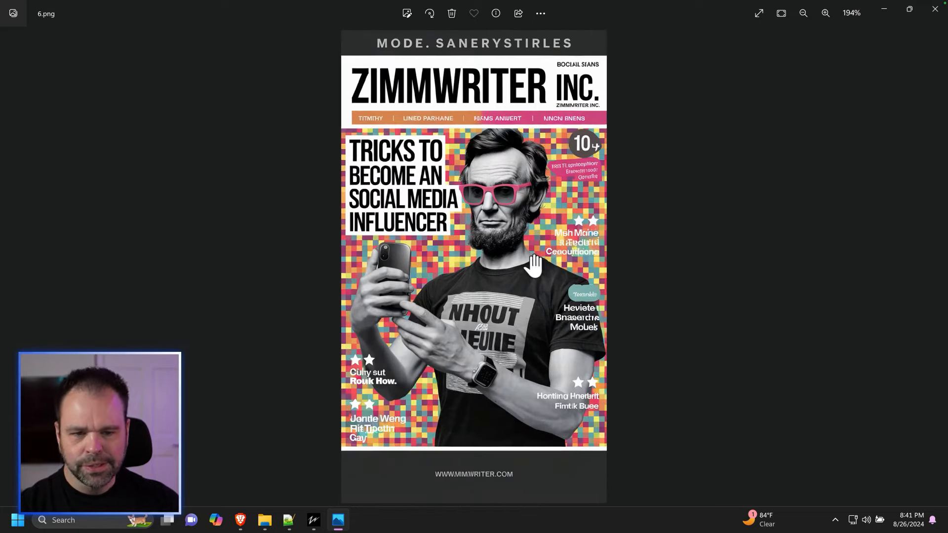
scroll(565, 243, "down", 7)
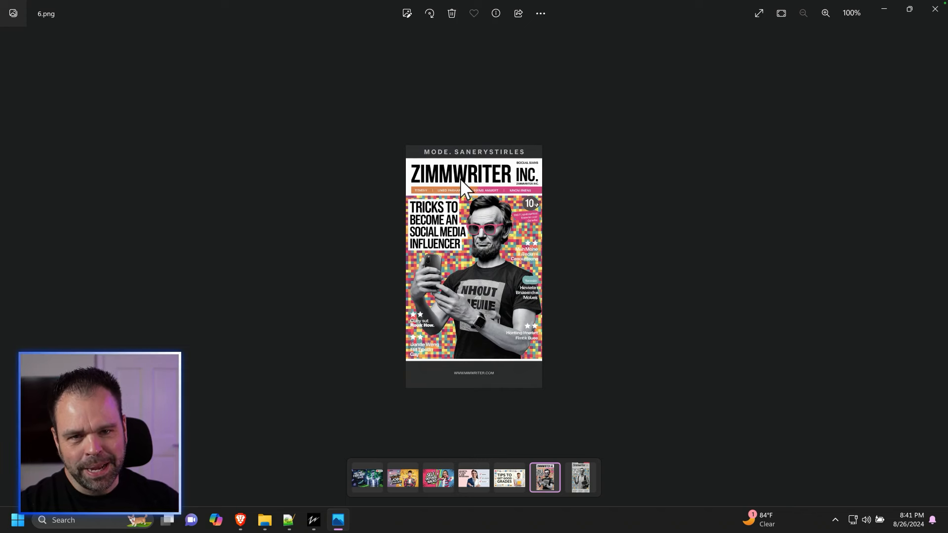
left_click(935, 295)
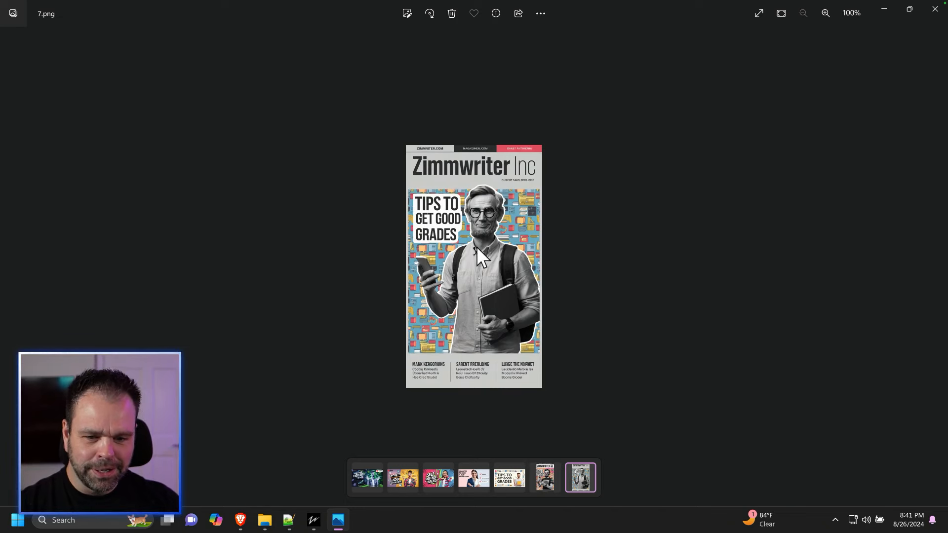
left_click(935, 9)
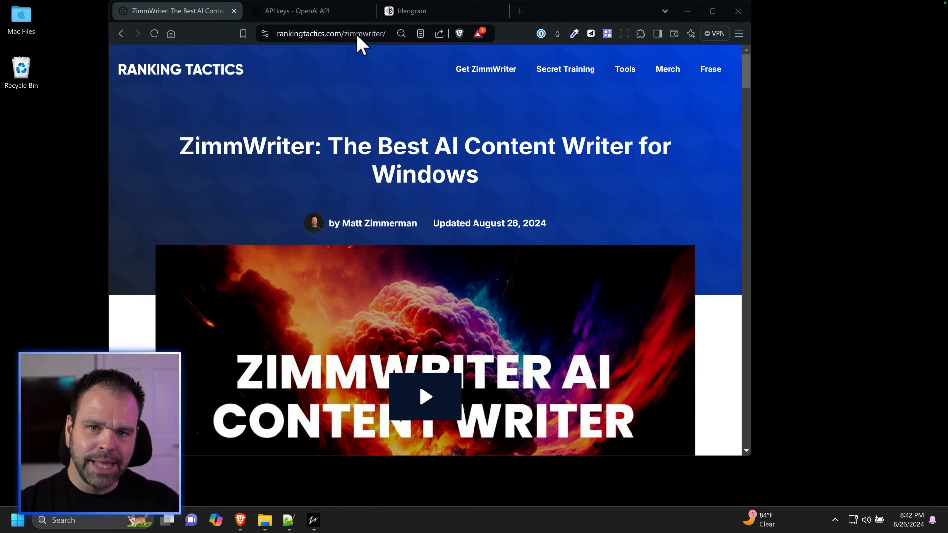
Step: Look over the ZimmWriter product page and view the OpenAI API keys page in the browser
scroll(461, 176, "down", 15)
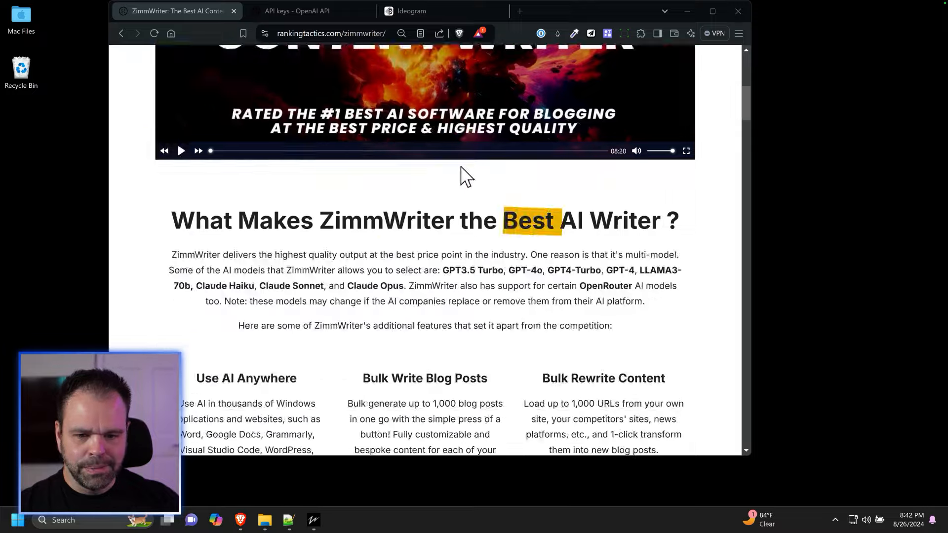
scroll(461, 200, "up", 20)
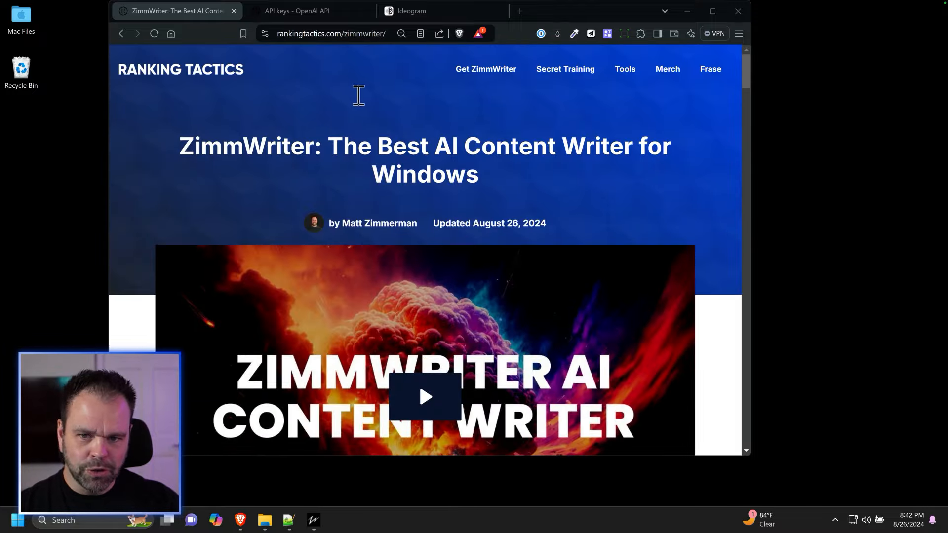
left_click(321, 11)
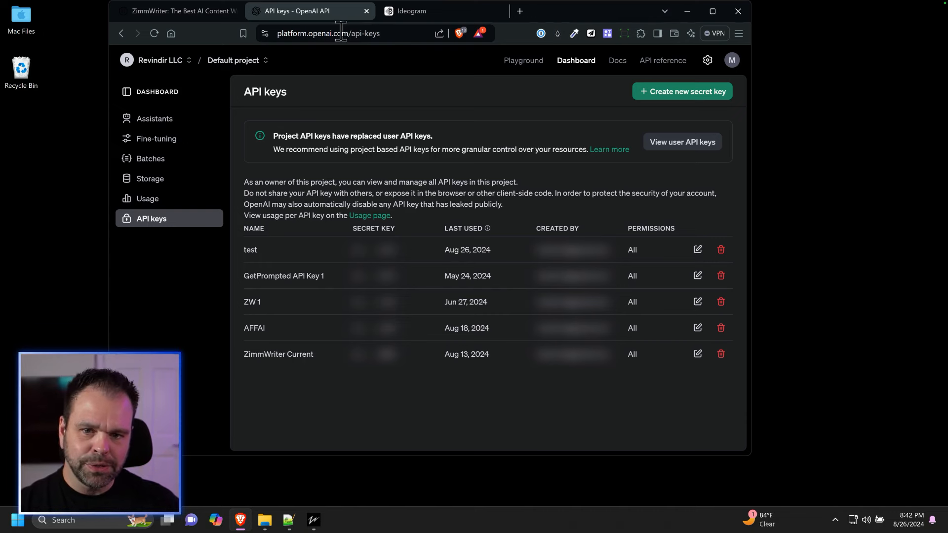
Step: Browse Ideogram's explore gallery and open its API key management page
left_click(432, 11)
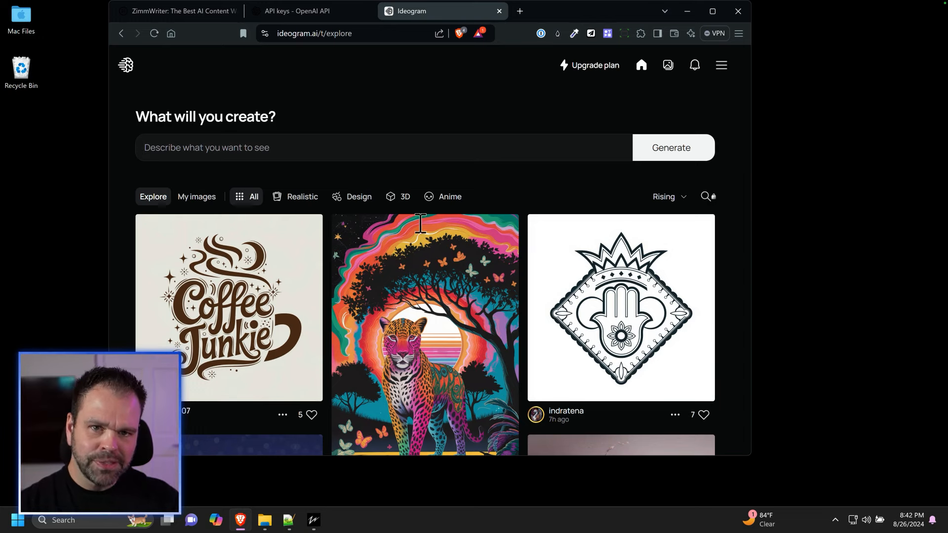
scroll(422, 227, "down", 3)
scroll(479, 270, "down", 3)
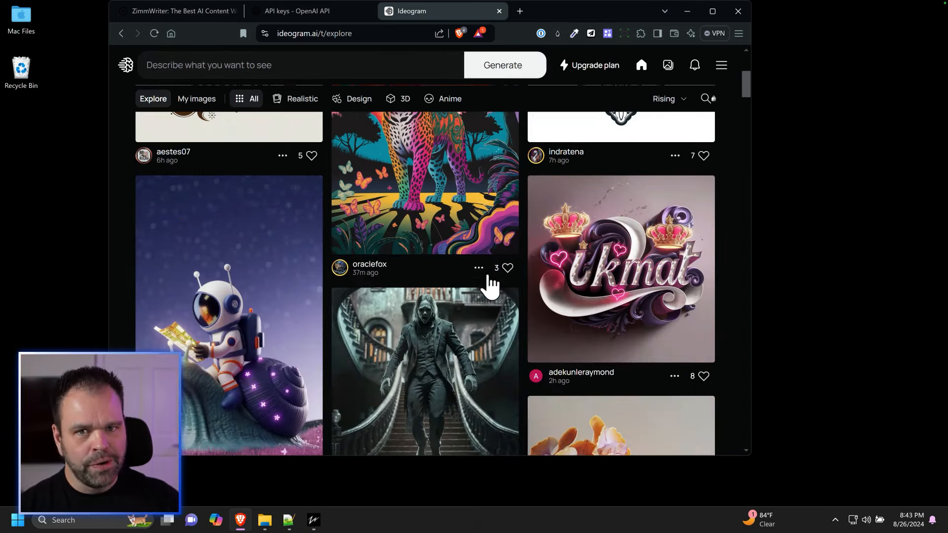
scroll(491, 280, "up", 5)
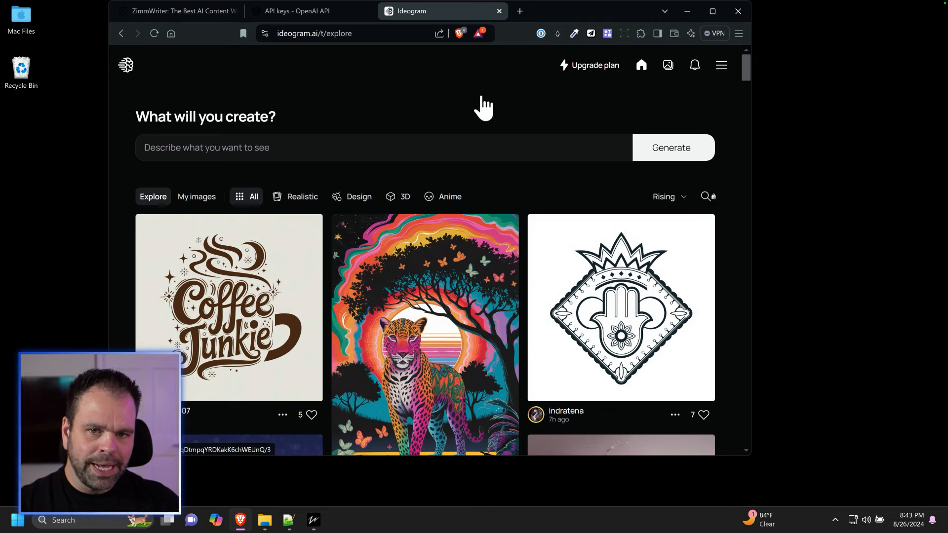
left_click(722, 67)
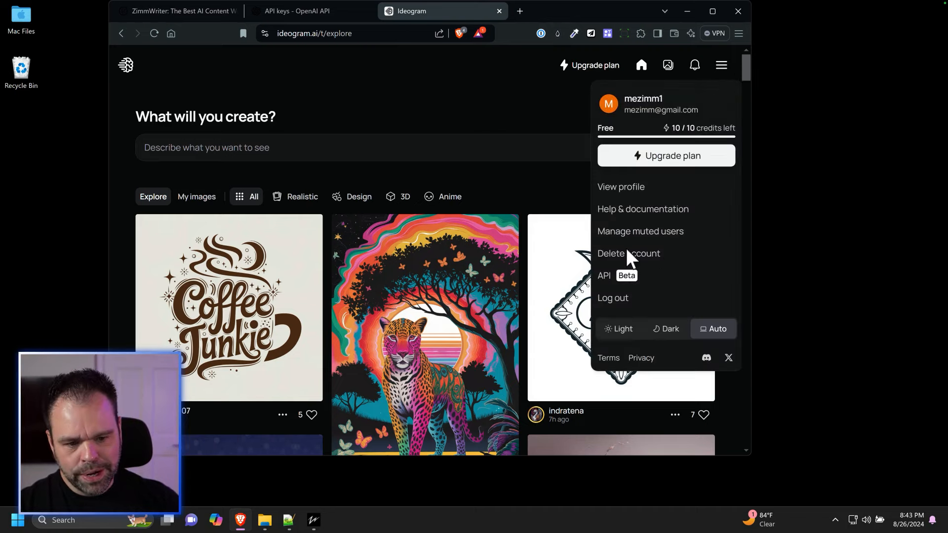
left_click(606, 276)
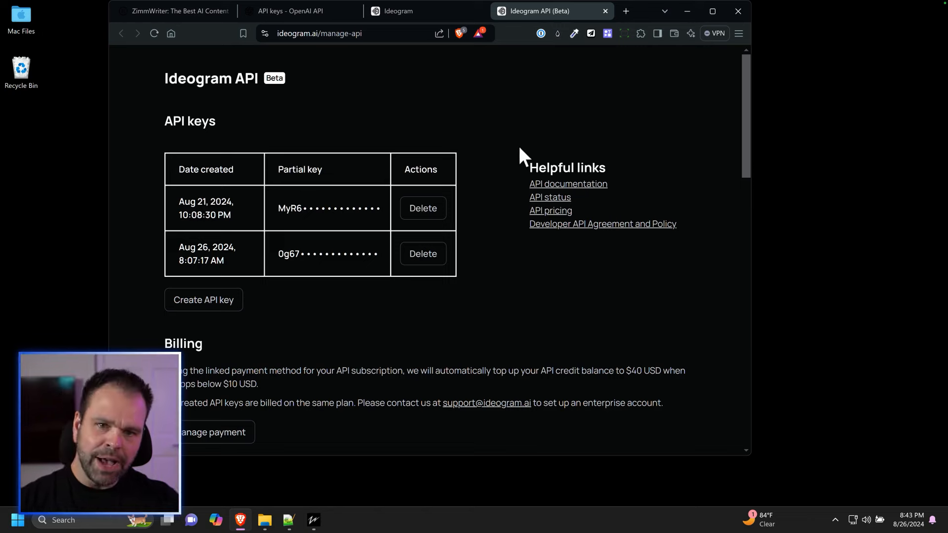
Step: Switch to ZimmWriter, view the API setup choices in its Option Menu, and close that window
left_click(690, 11)
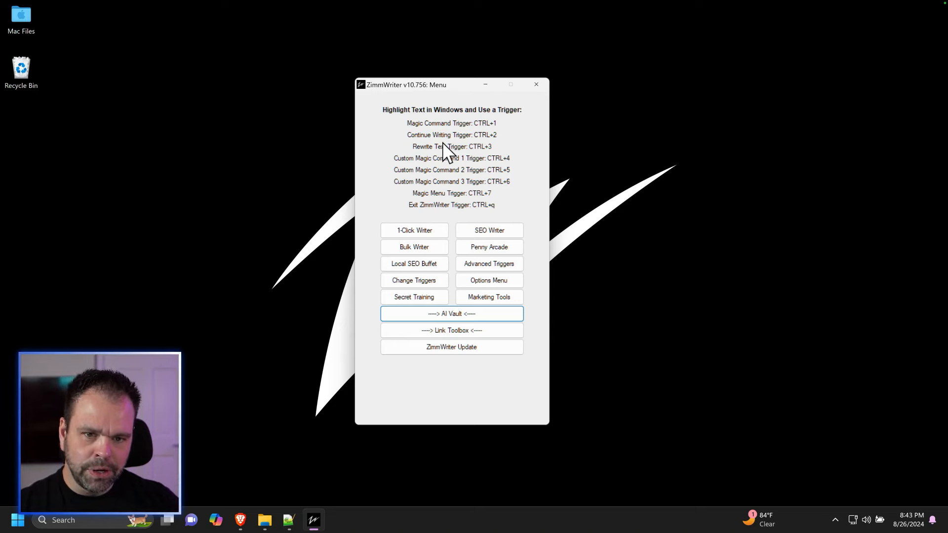
left_click(497, 285)
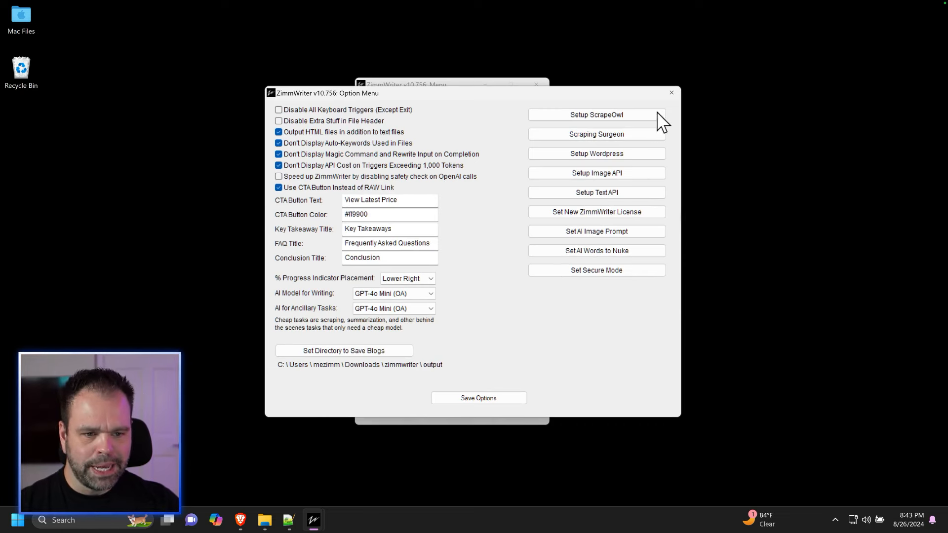
left_click(672, 93)
Step: Open the Bulk AI Image Generator from ZimmWriter's AI Vault and reposition its window
left_click(467, 315)
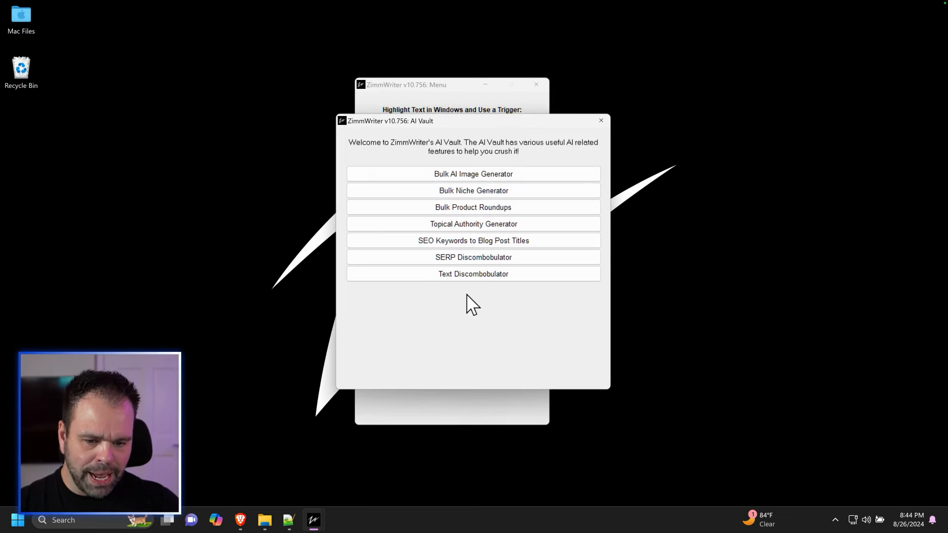
left_click(441, 176)
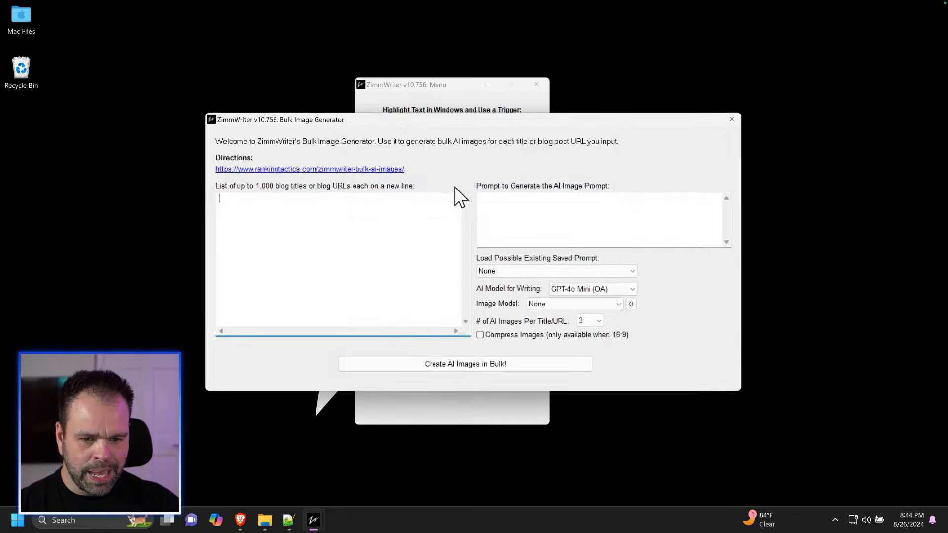
left_click_drag(498, 123, 526, 114)
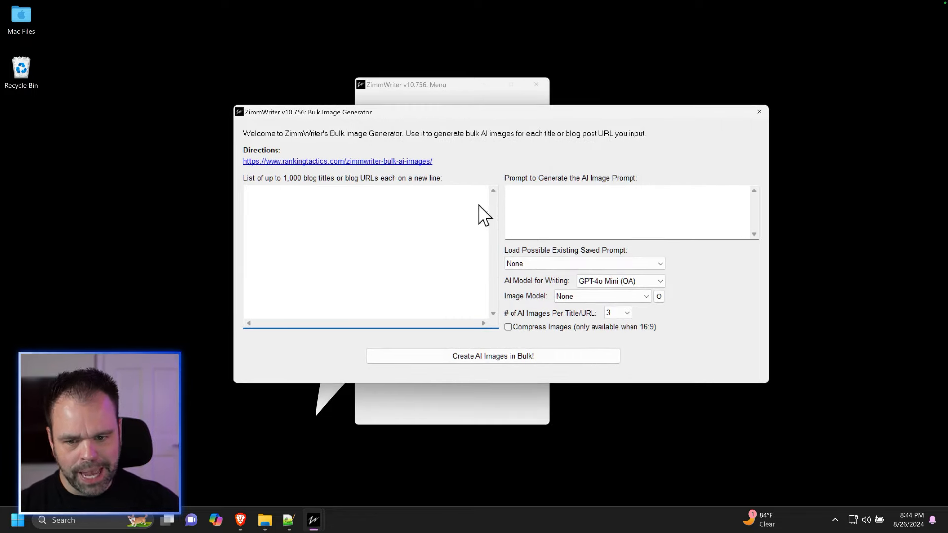
Step: Switch to Notepad++ and select the full YouTube thumbnail prompt text under Prompt #1
left_click(289, 521)
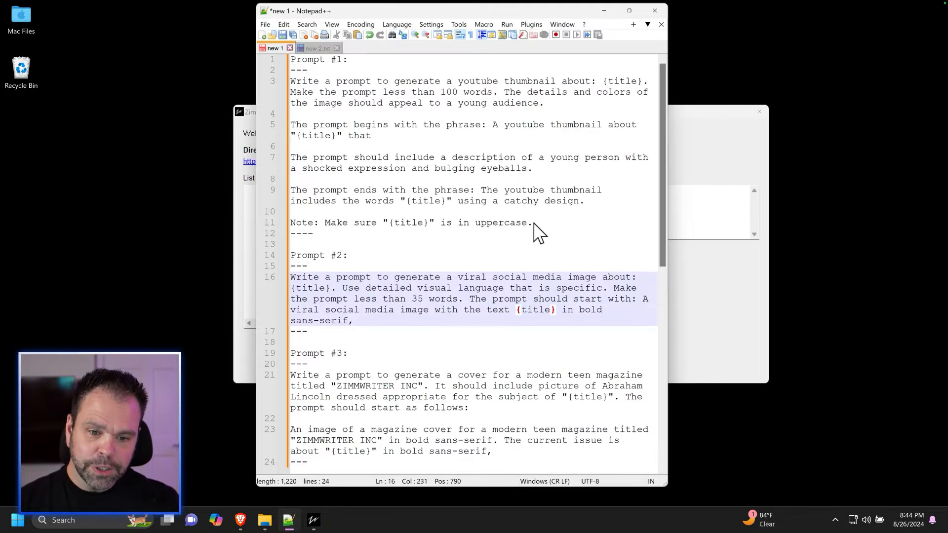
left_click_drag(534, 223, 291, 84)
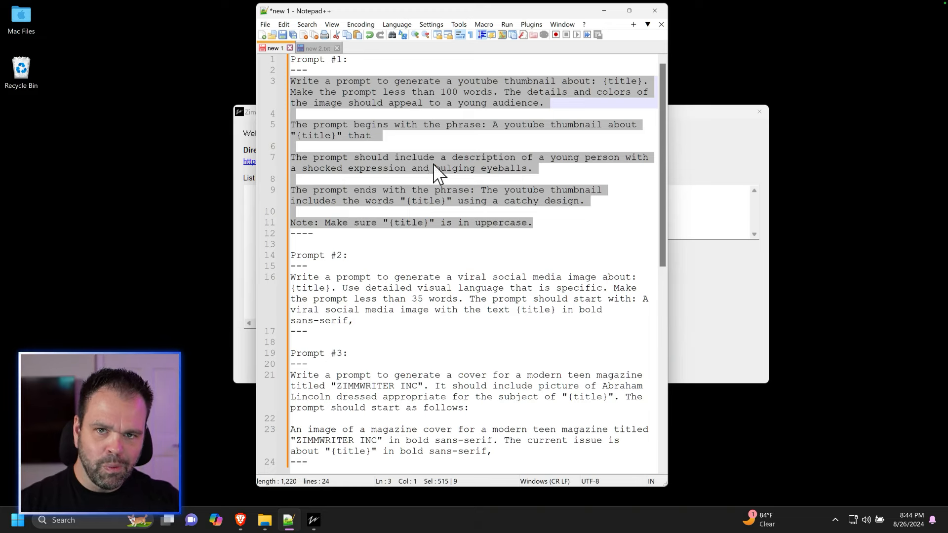
Step: Look through the generated thumbnails 000.png to 004.png in folder 0 of the ZimmWriter output directory, and close the viewer
left_click(264, 525)
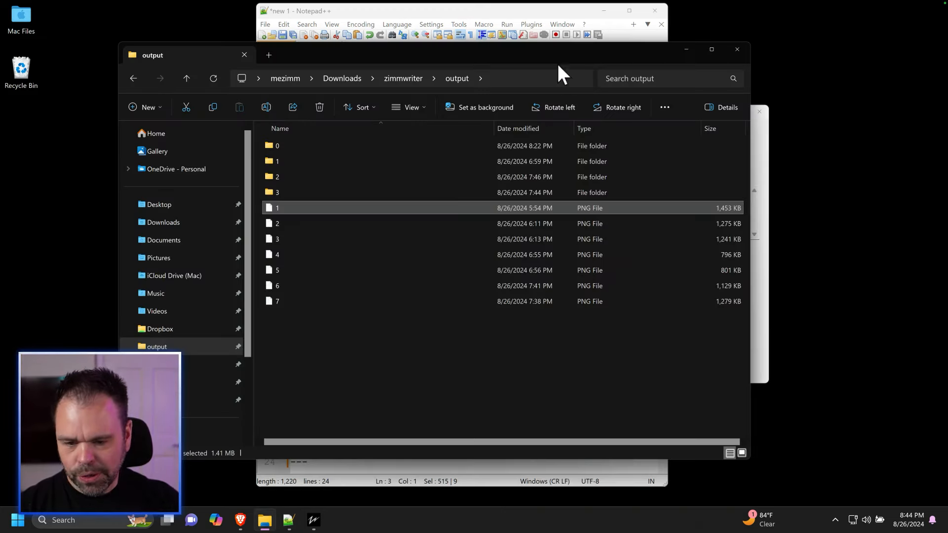
double_click(289, 146)
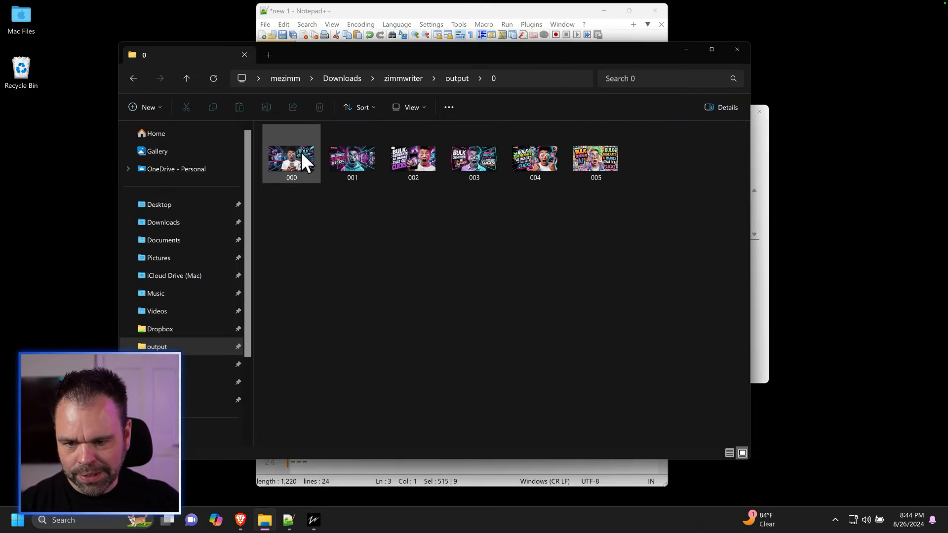
double_click(299, 156)
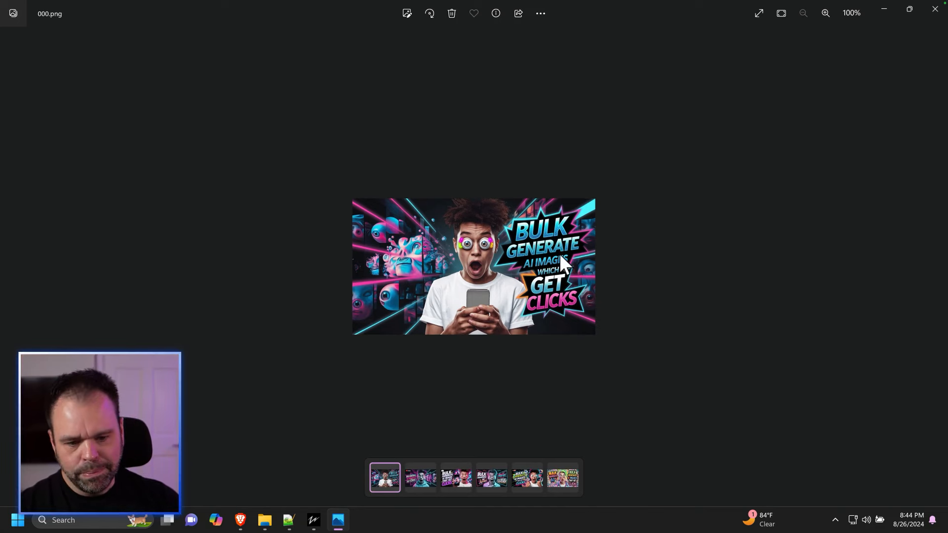
key("Right")
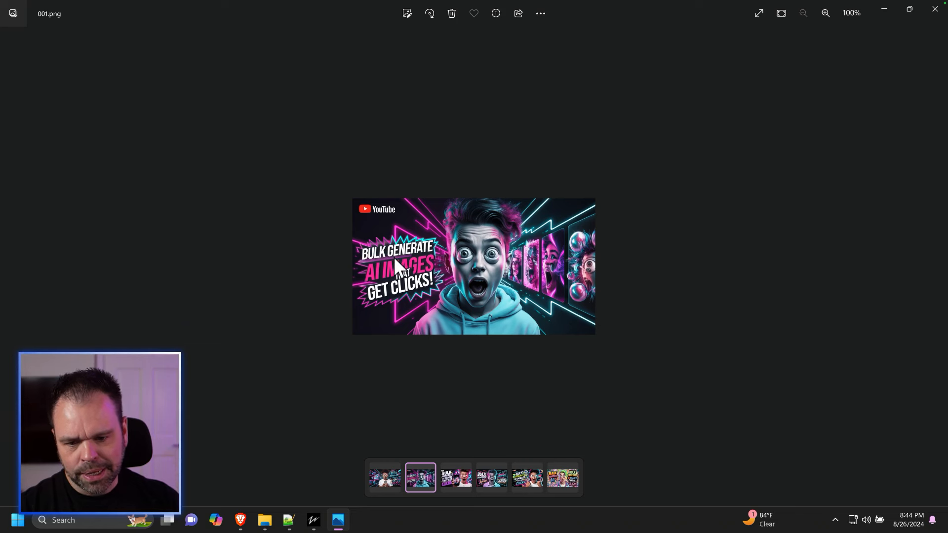
key("Right")
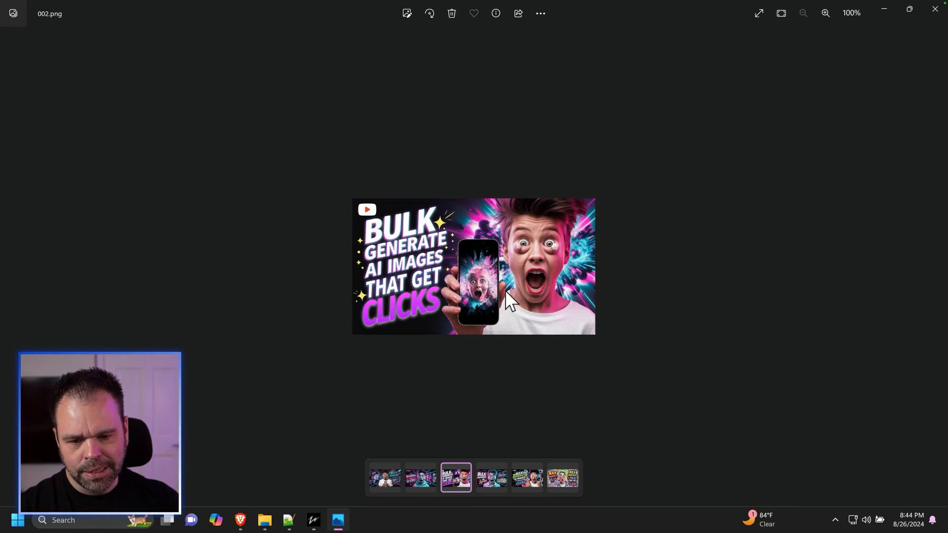
key("Right")
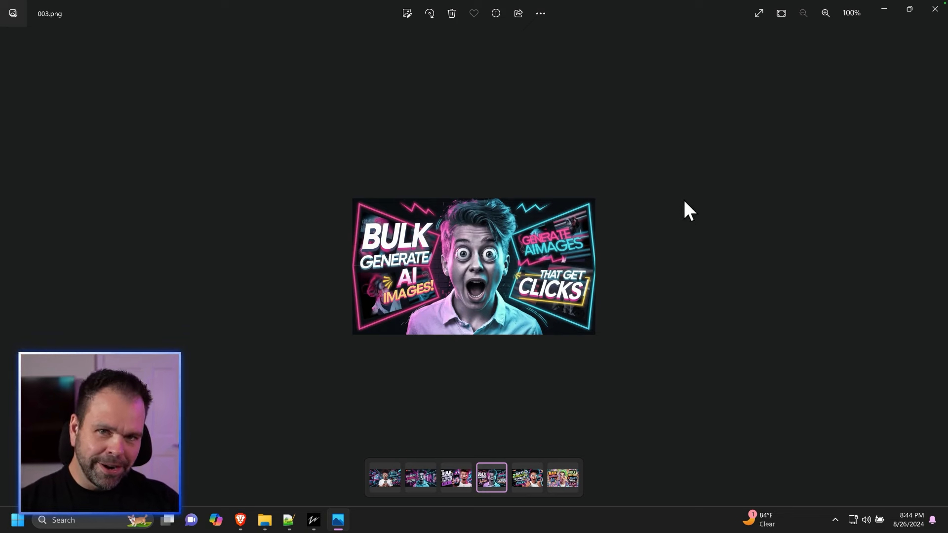
key("Right")
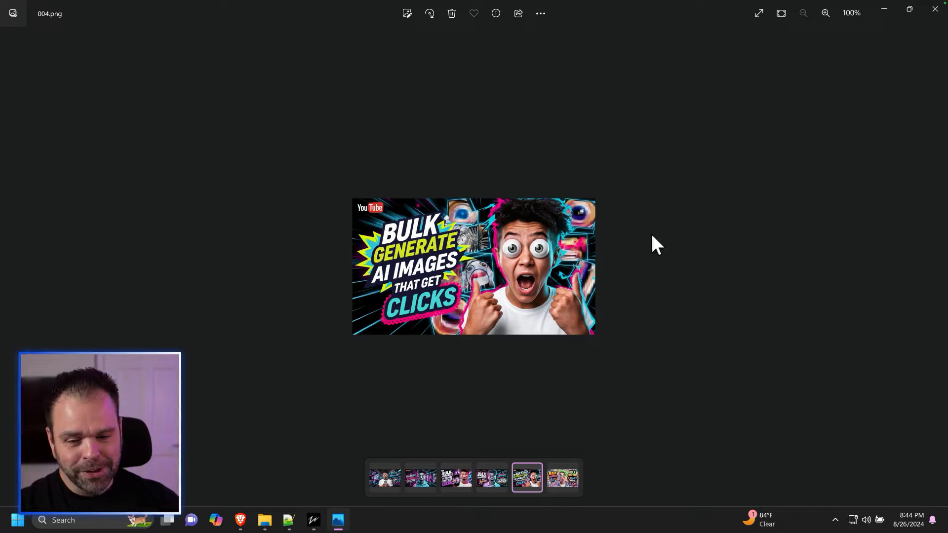
scroll(490, 303, "up", 3)
left_click(934, 9)
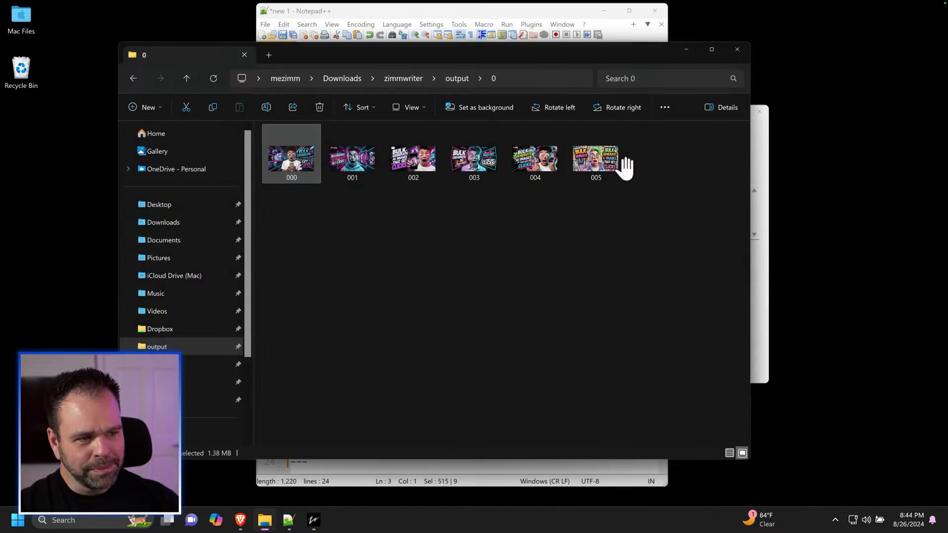
Step: Open folder 1 in the ZimmWriter output directory and look through its "How I Made $100,000 with AI" thumbnails
key("alt+Up")
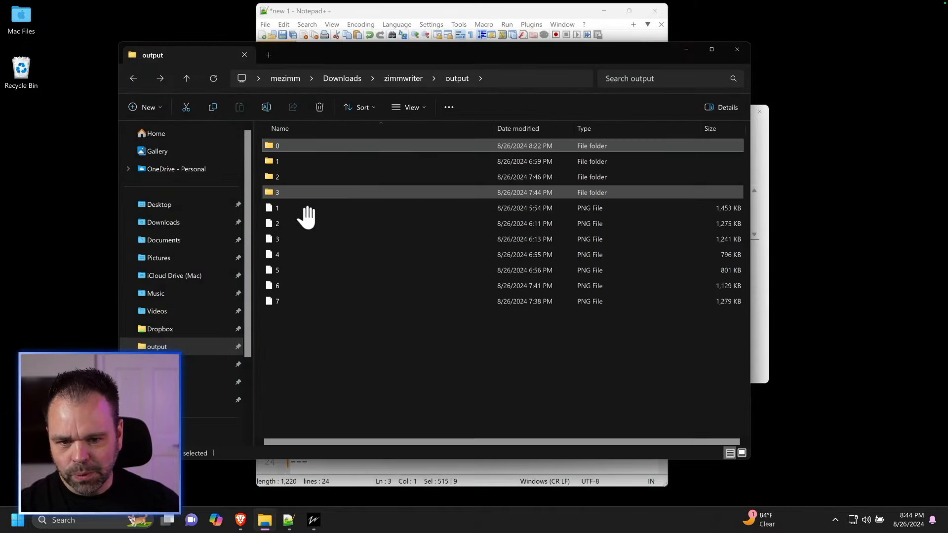
double_click(295, 162)
double_click(318, 146)
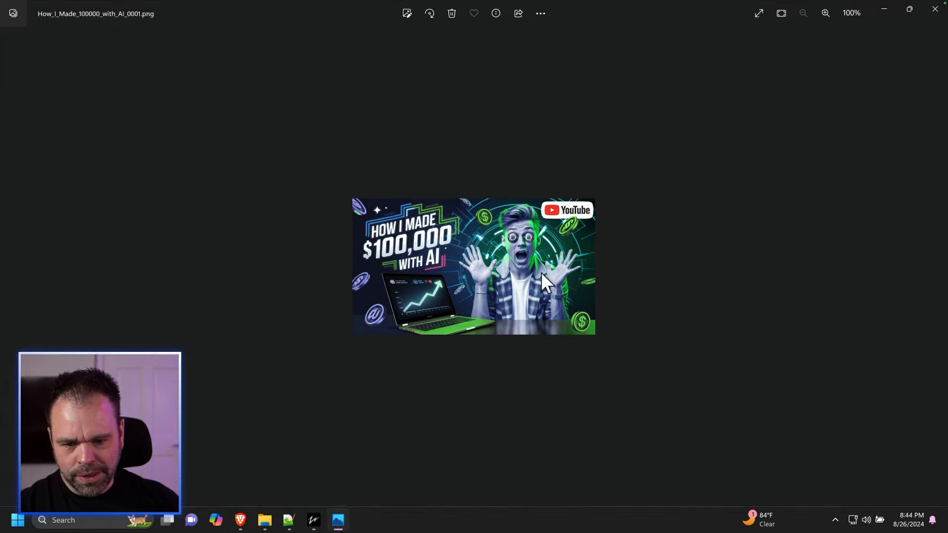
key("Right")
key("Right")
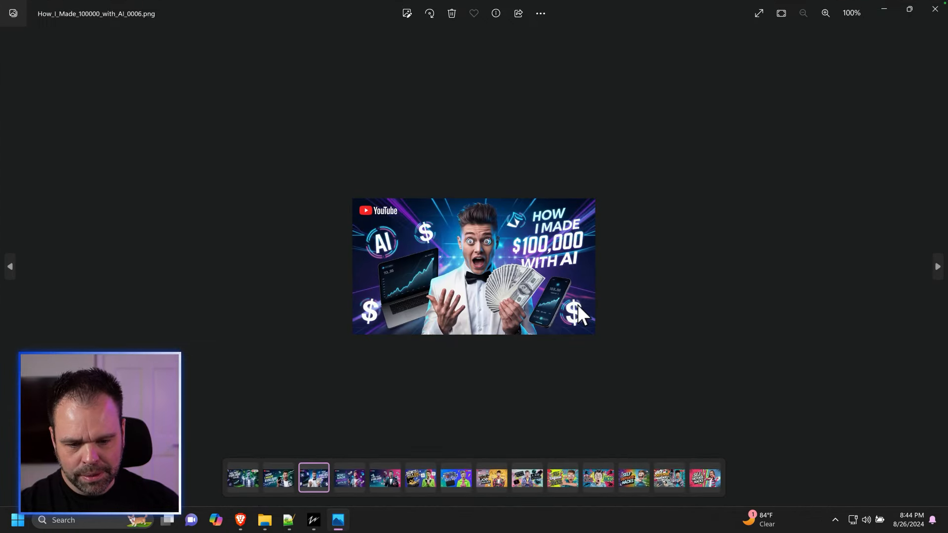
key("Left")
key("Right")
key("Right")
key("Right")
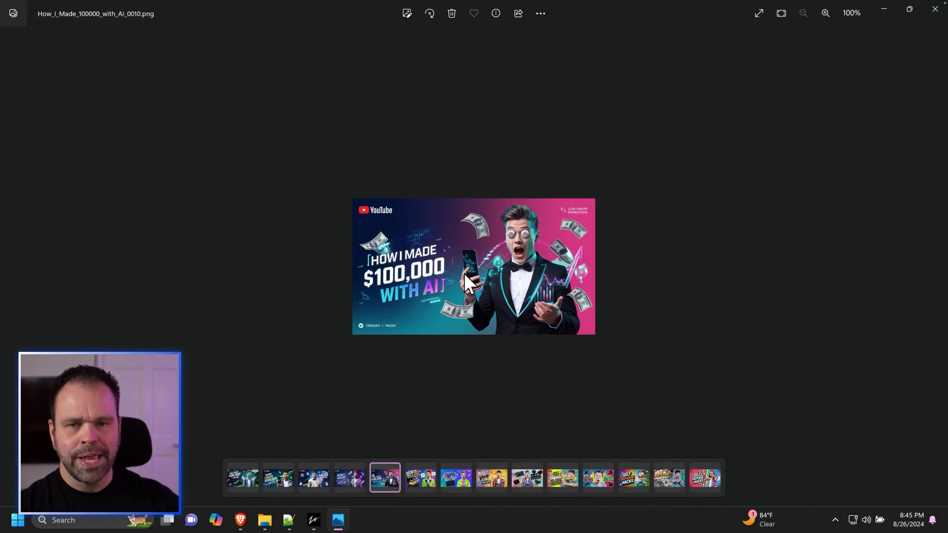
Step: Look through the "Secrets to Ace a Job Interview" thumbnails in the image viewer
key("Right")
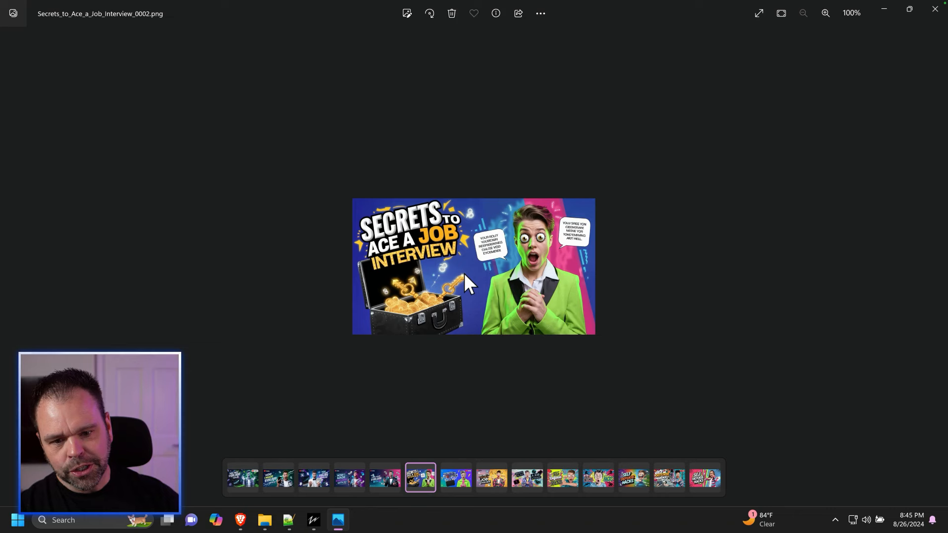
key("Right")
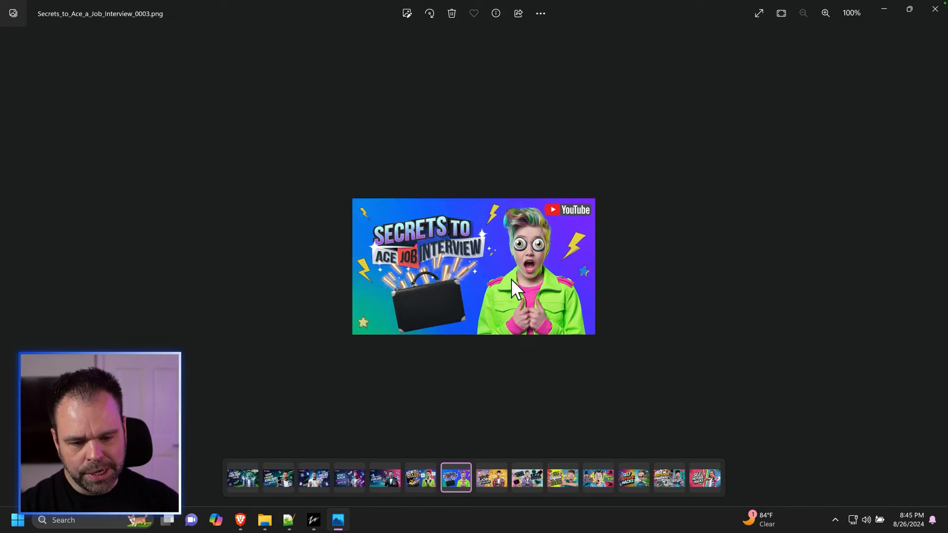
left_click(492, 481)
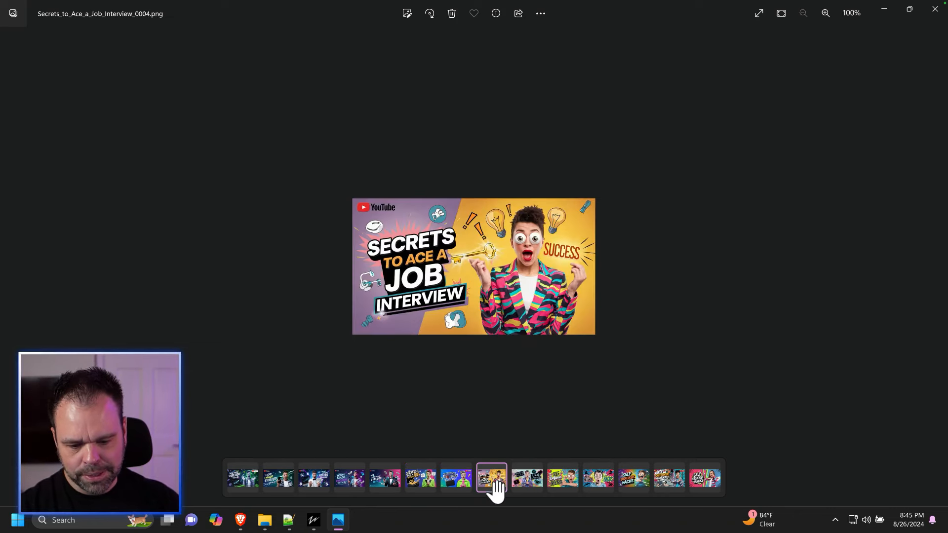
key("Right")
Step: View the "Self Defense Hacks" thumbnails, enlarging the first one, then close the viewer and return to the output folder
key("Right")
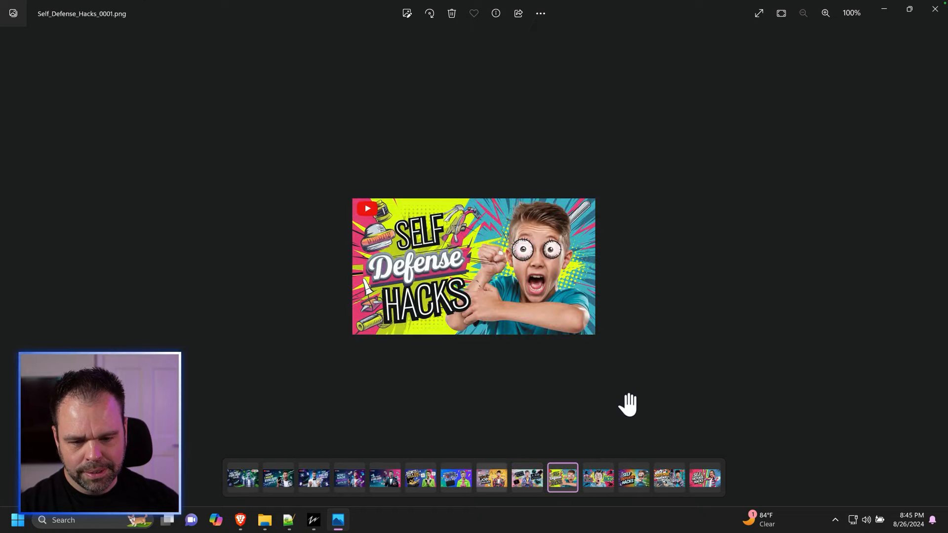
scroll(612, 397, "up", 2)
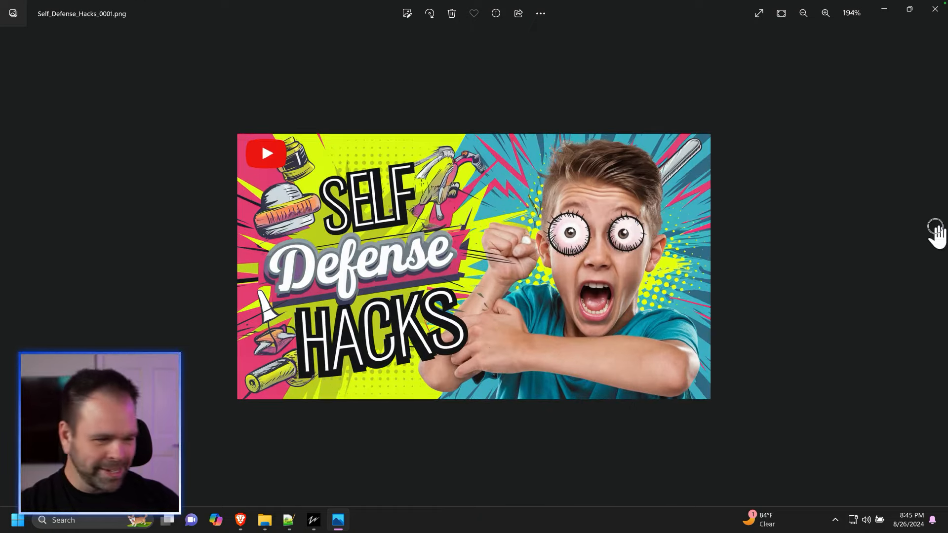
left_click(935, 270)
left_click(935, 273)
left_click(934, 273)
left_click(934, 273)
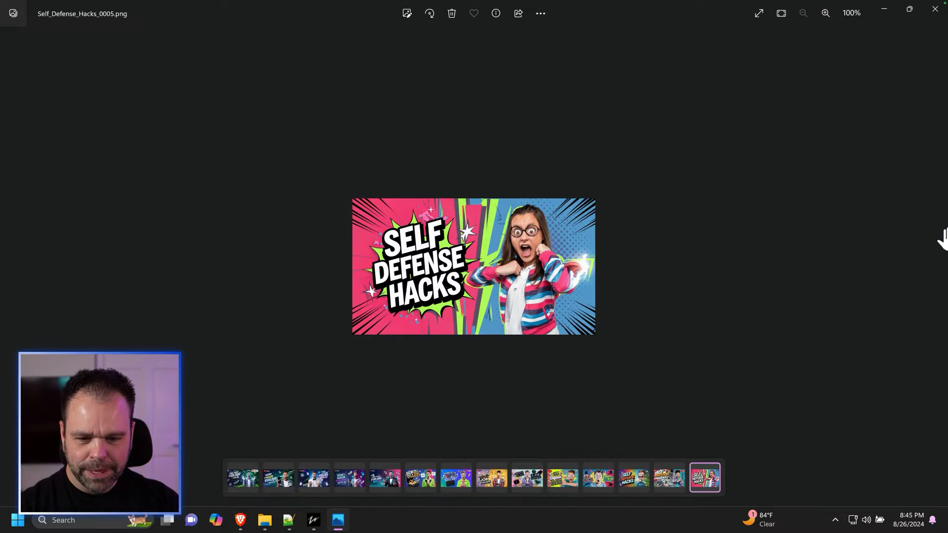
left_click(935, 9)
key("alt+Left")
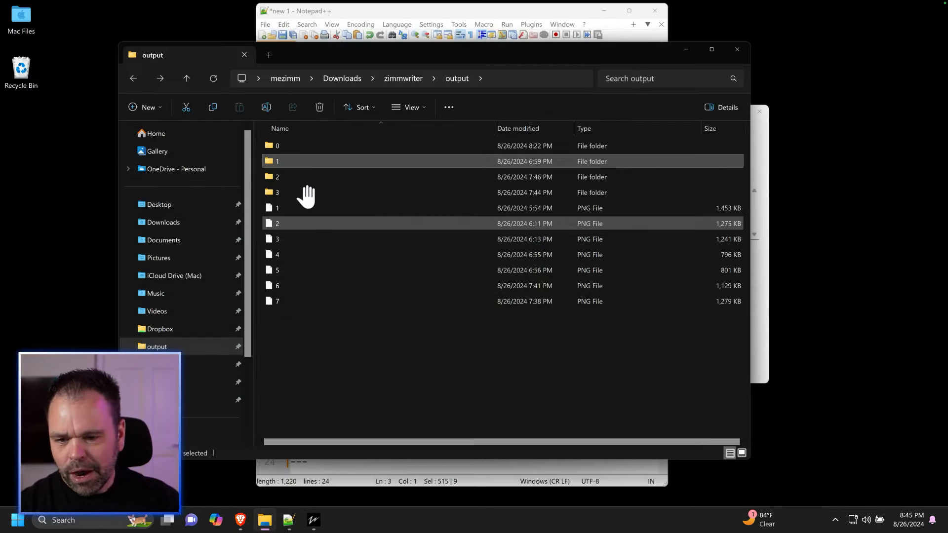
Step: Copy the full Prompt #1 text from Notepad++ and paste it into ZimmWriter as the prompt to generate the AI image prompt
left_click(454, 14)
left_click(525, 208)
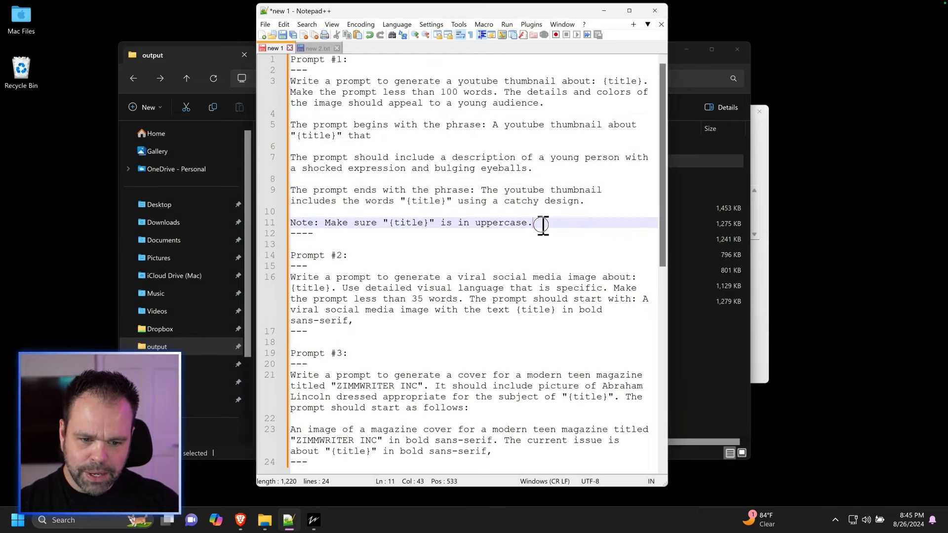
left_click_drag(542, 224, 286, 82)
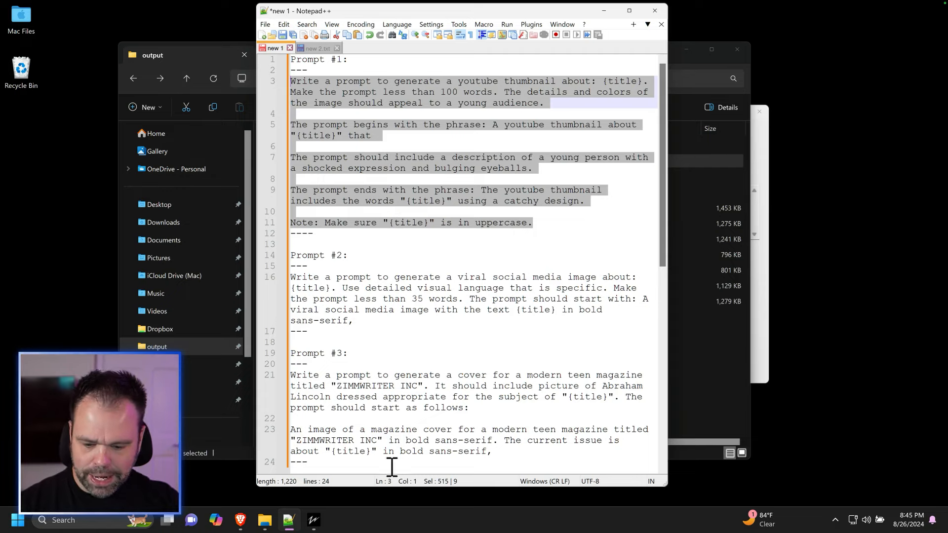
mouse_move(314, 523)
left_click(349, 463)
left_click(619, 194)
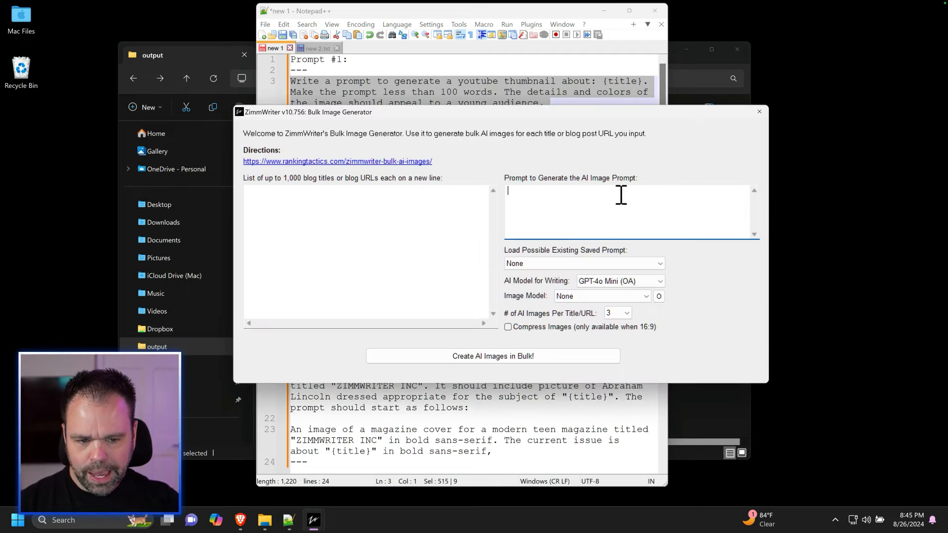
key("ctrl+v")
scroll(563, 205, "up", 3)
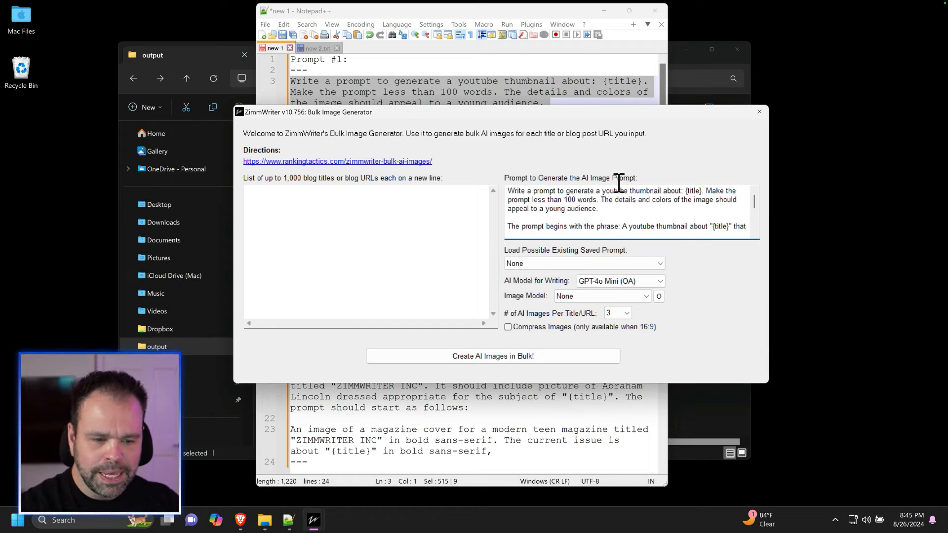
Step: List the blog titles Secrets to Get Into College With Bad Grades, How to Wash a Dog, and Tricks to Win the Lotto on separate lines
left_click(396, 228)
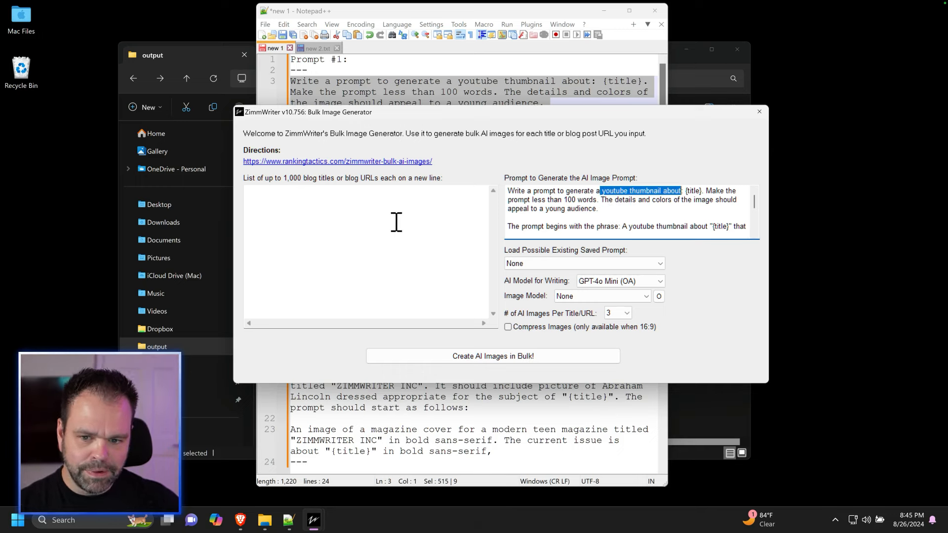
left_click(406, 223)
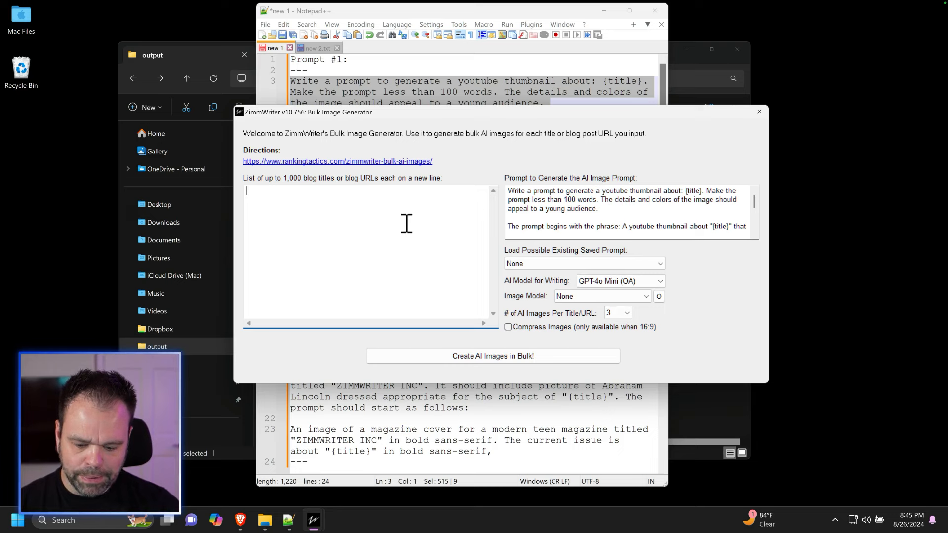
type("Secrets to Get ")
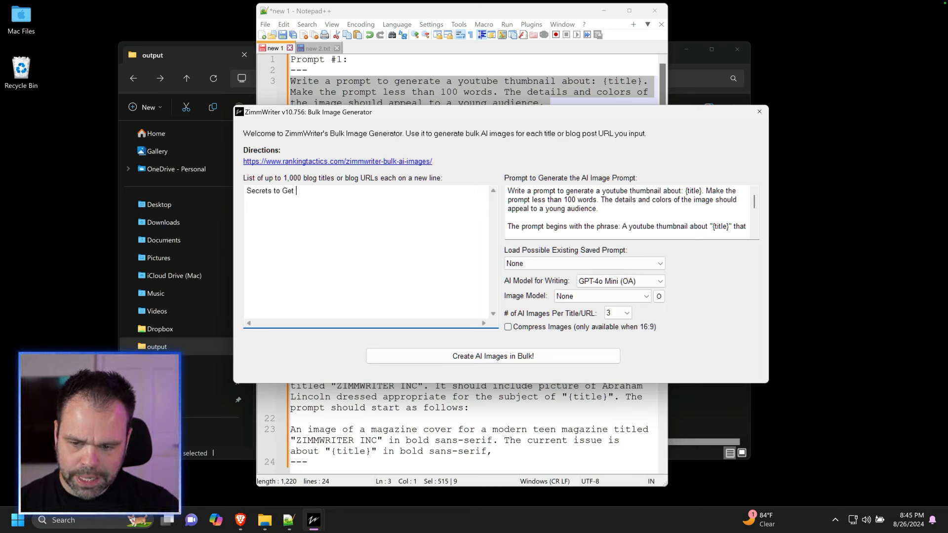
type("Into College With ")
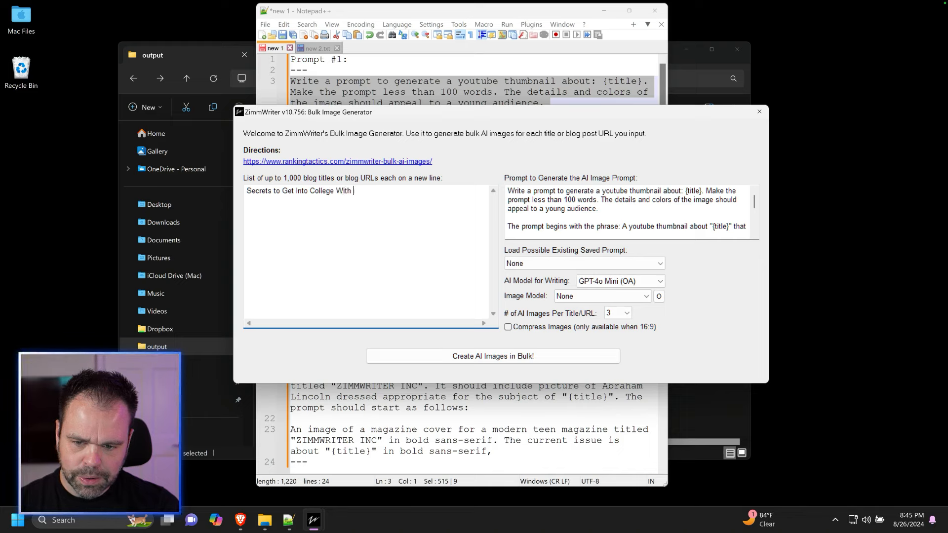
type("Bad Grades")
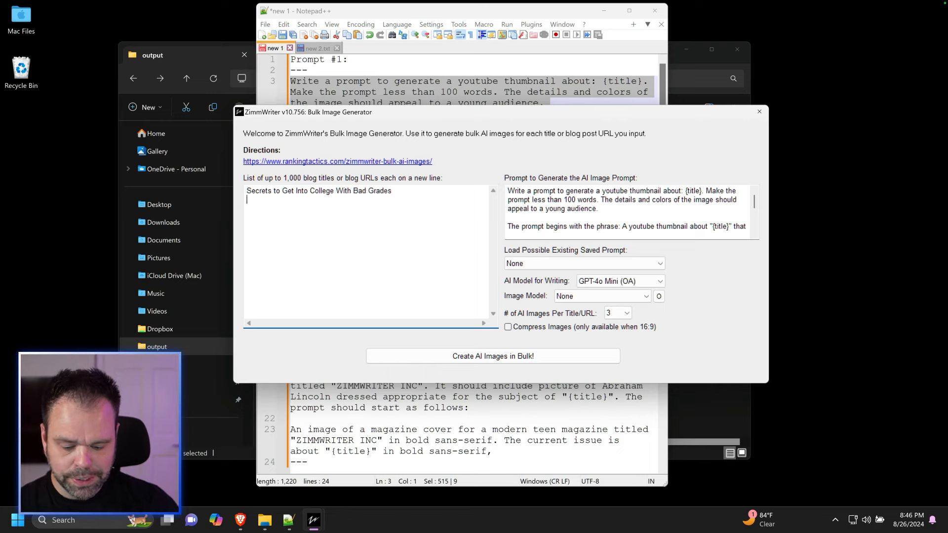
type("How to Wash a")
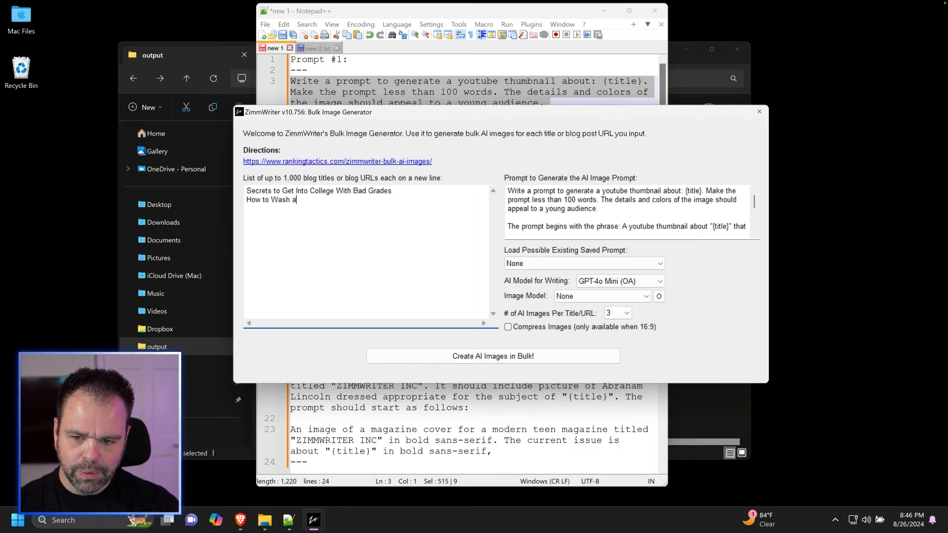
type(" Dog Tricks to ")
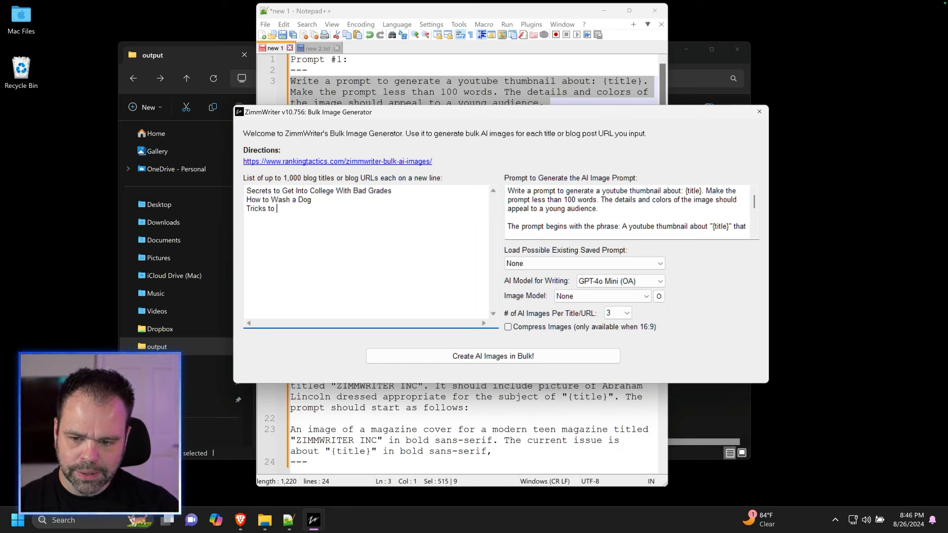
type("Win the Lotto")
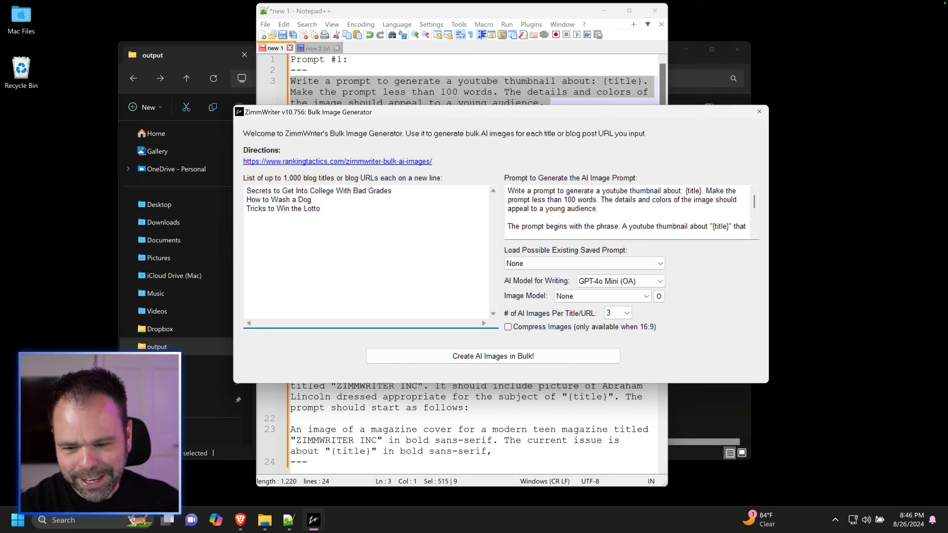
Step: Review the available AI writing models and set the AI model for writing to Claude-3.5 Sonnet (ANT)
left_click(604, 281)
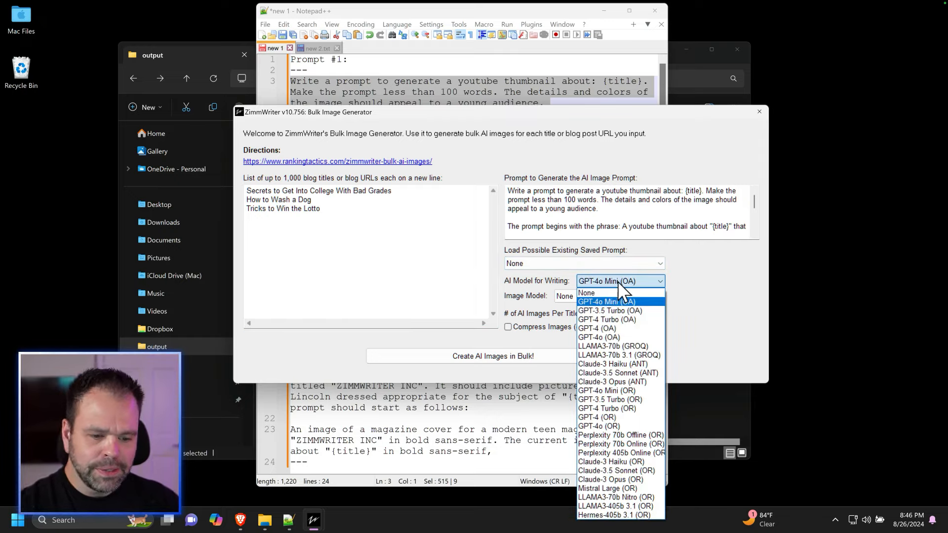
left_click(618, 282)
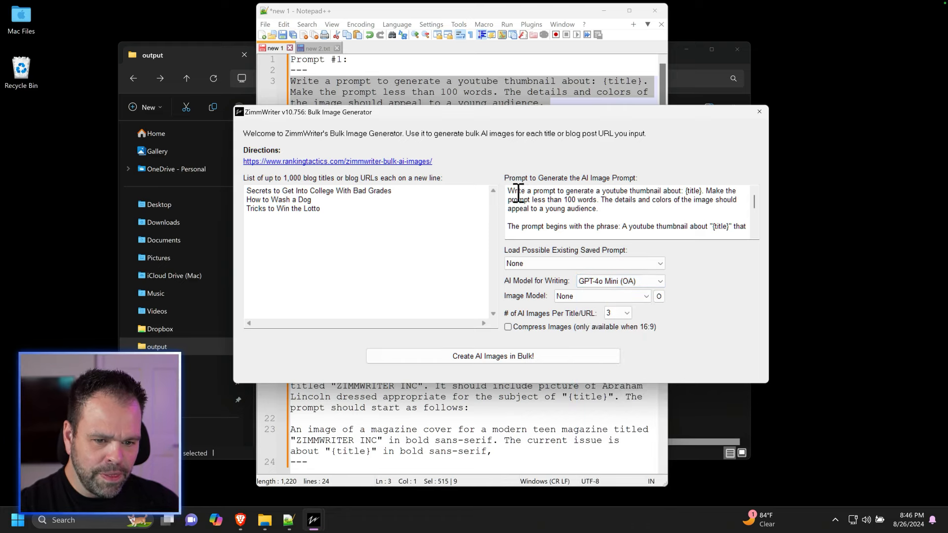
left_click_drag(518, 194, 536, 250)
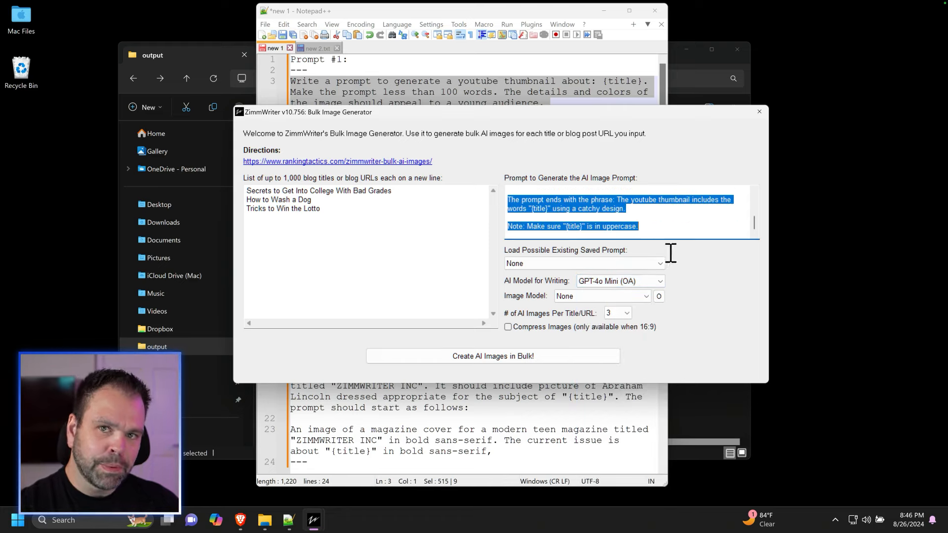
left_click(623, 280)
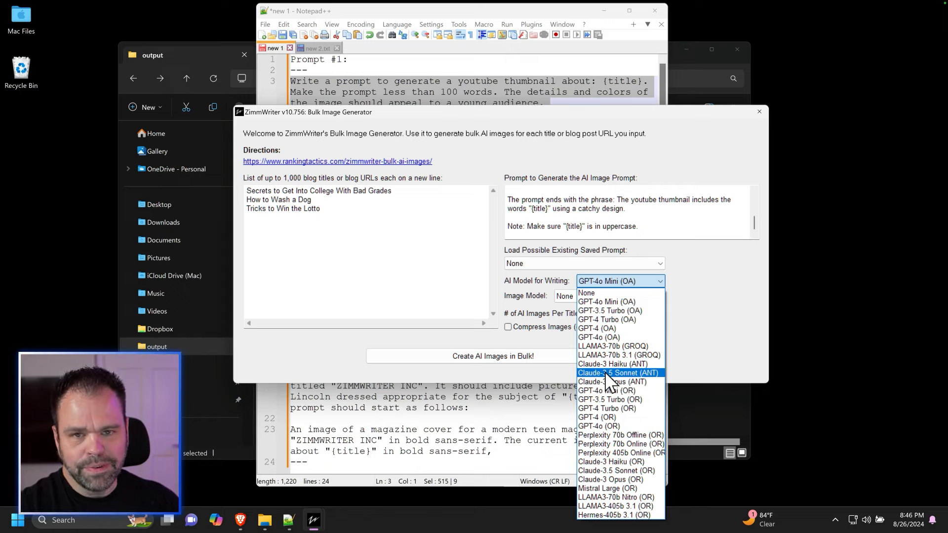
left_click(623, 373)
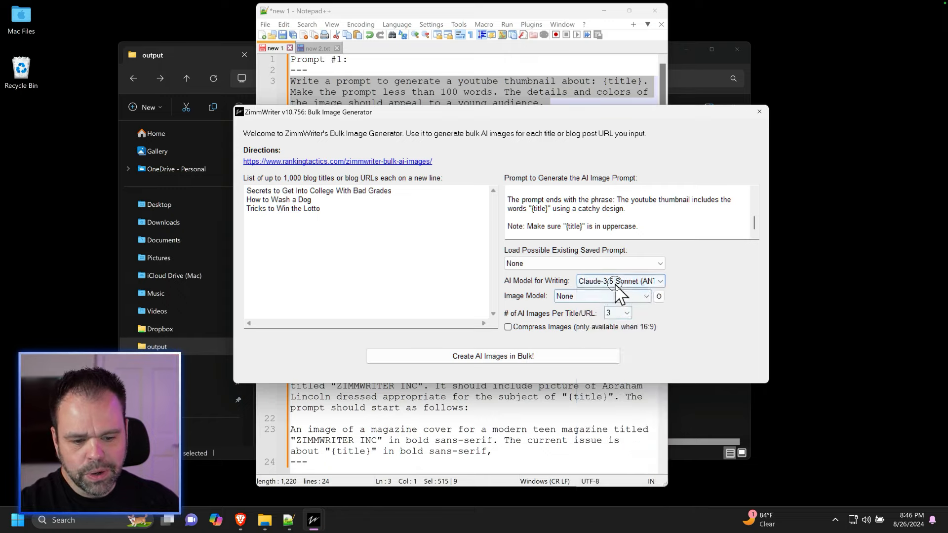
left_click(637, 281)
left_click(695, 288)
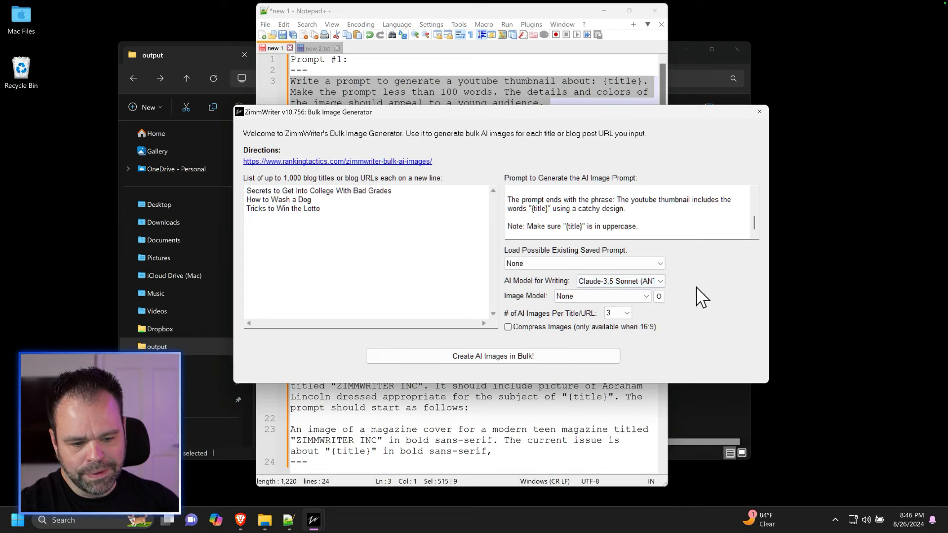
Step: Set the image model to ideogram 2 $.080/img (R) and highlight the image prompt text for review
left_click(600, 295)
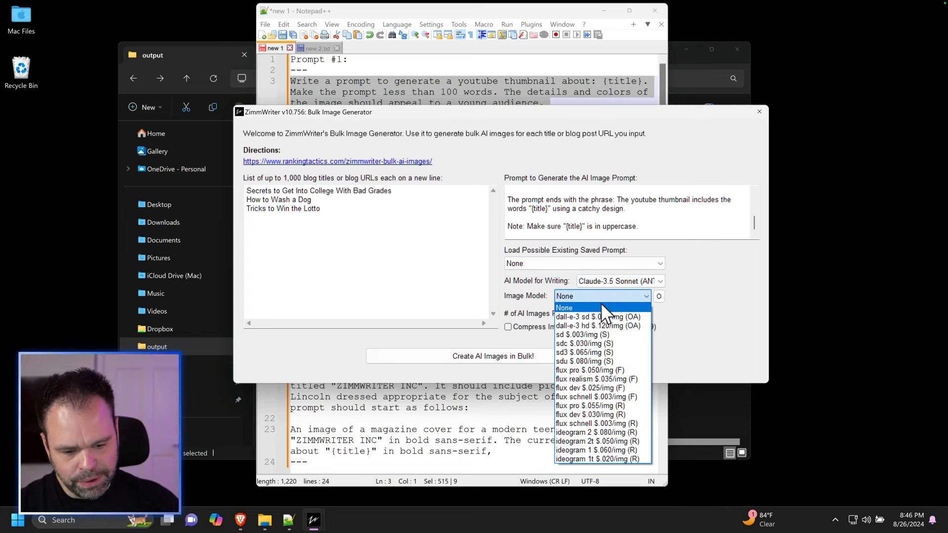
left_click(589, 434)
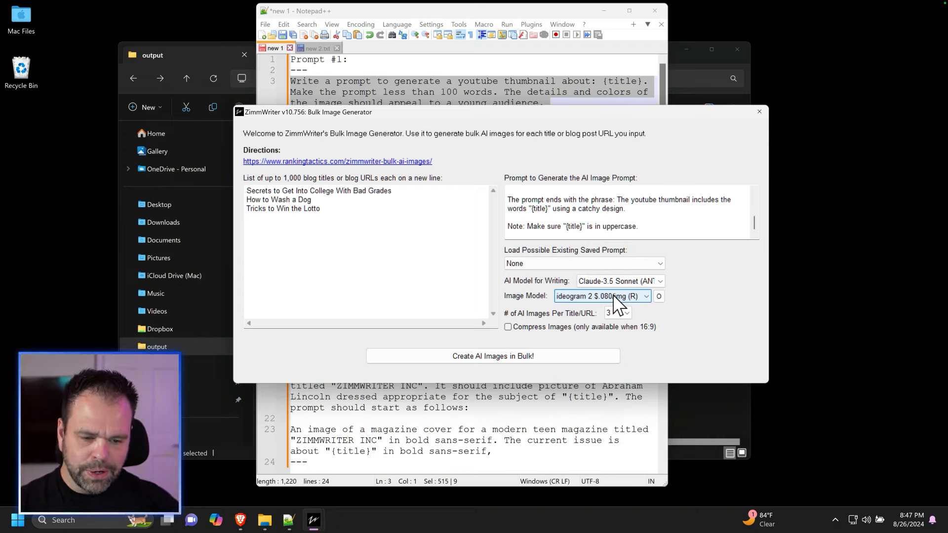
left_click_drag(626, 226, 510, 178)
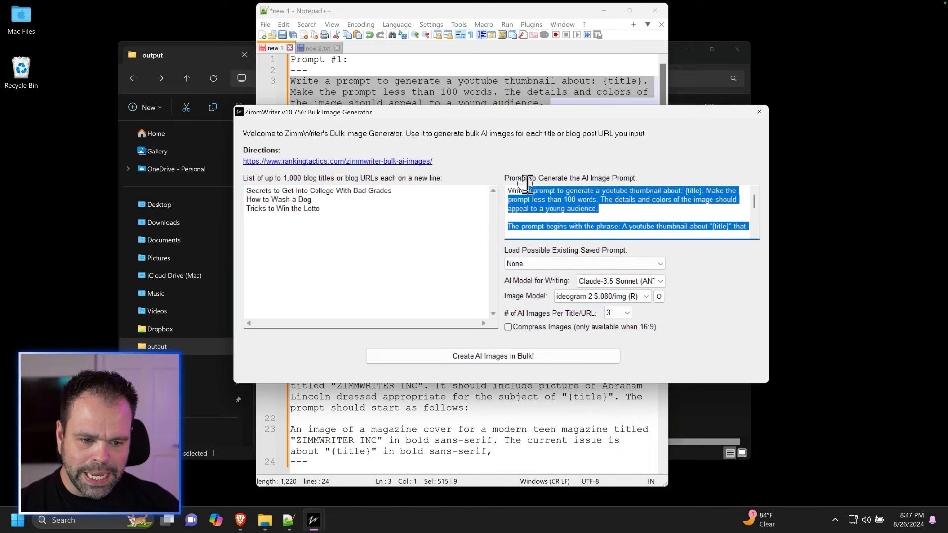
left_click(595, 219)
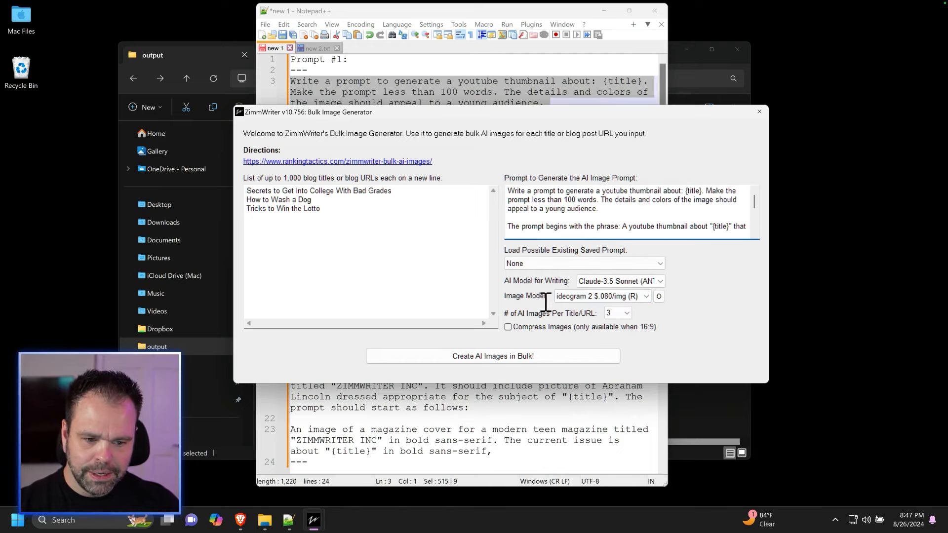
Step: Set the number of AI images per title/URL to 15 and place the cursor after the last title in the list
left_click(625, 316)
left_click(621, 450)
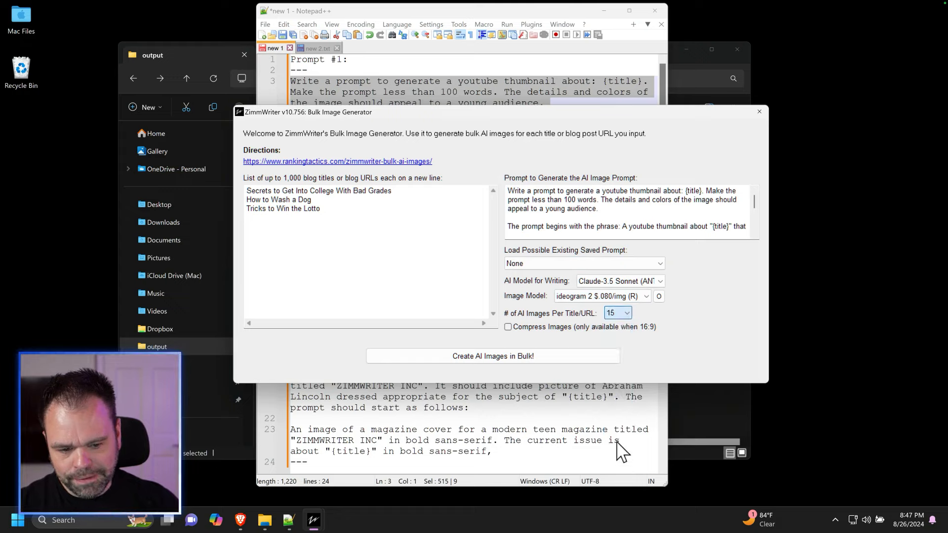
triple_click(373, 214)
left_click(384, 293)
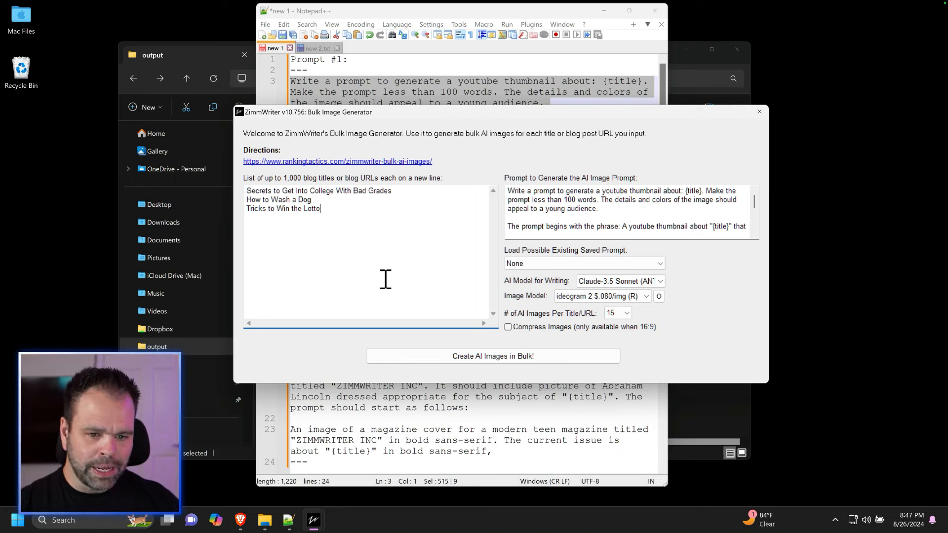
Step: Remove the titles How to Wash a Dog and Tricks to Win the Lotto from the list and paste them back
left_click_drag(349, 218, 246, 200)
key("ctrl+c")
key("BackSpace")
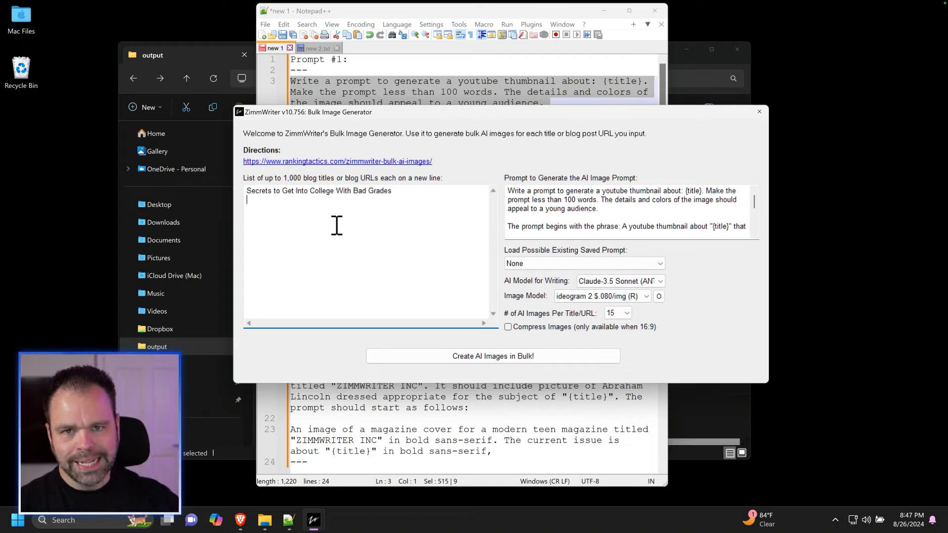
left_click(604, 219)
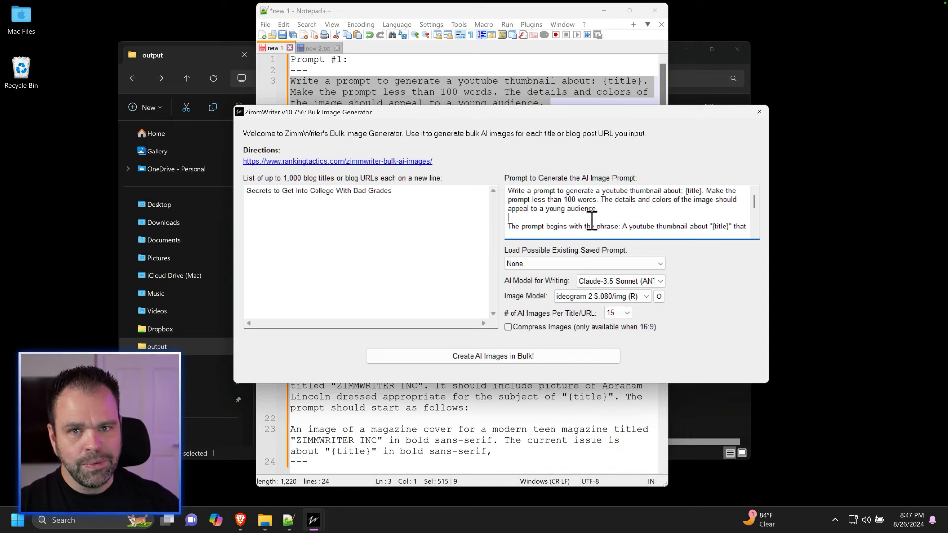
left_click(340, 199)
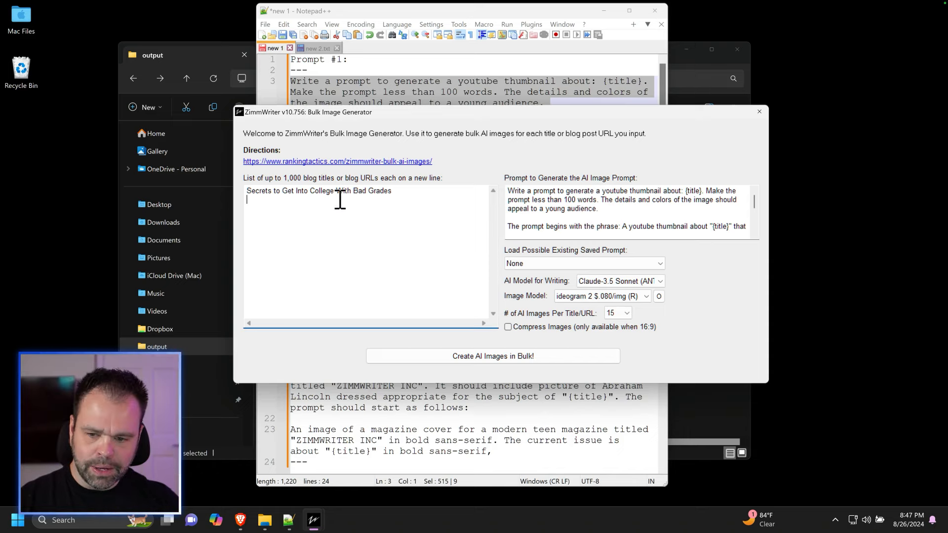
key("ctrl+v")
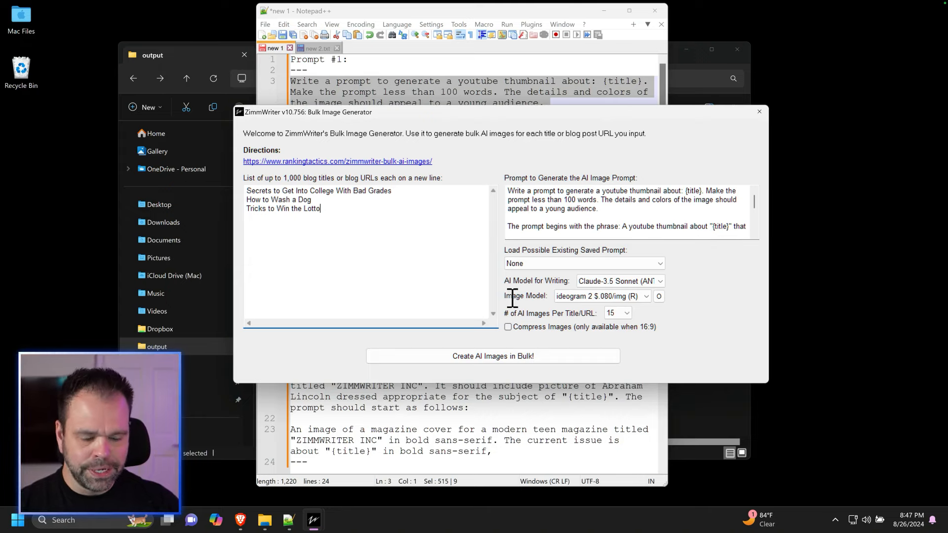
Step: Review the available aspect ratio, magic prompt and style choices in the ideogram 2 image options, and close them without changes
left_click(659, 297)
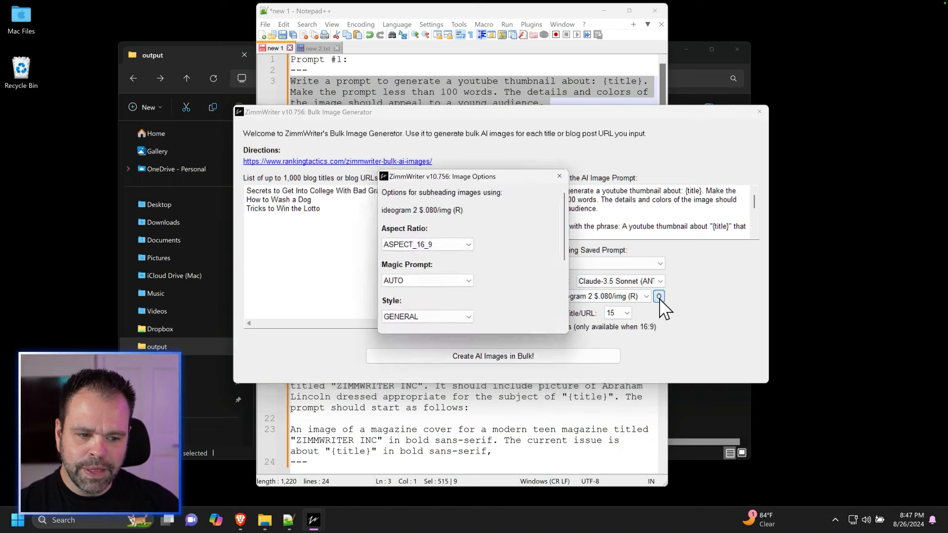
left_click(436, 247)
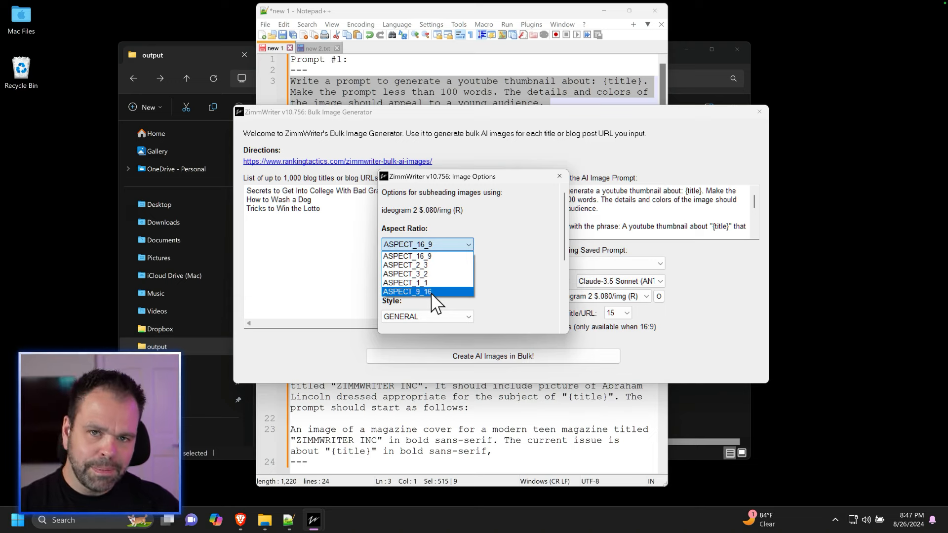
left_click(509, 252)
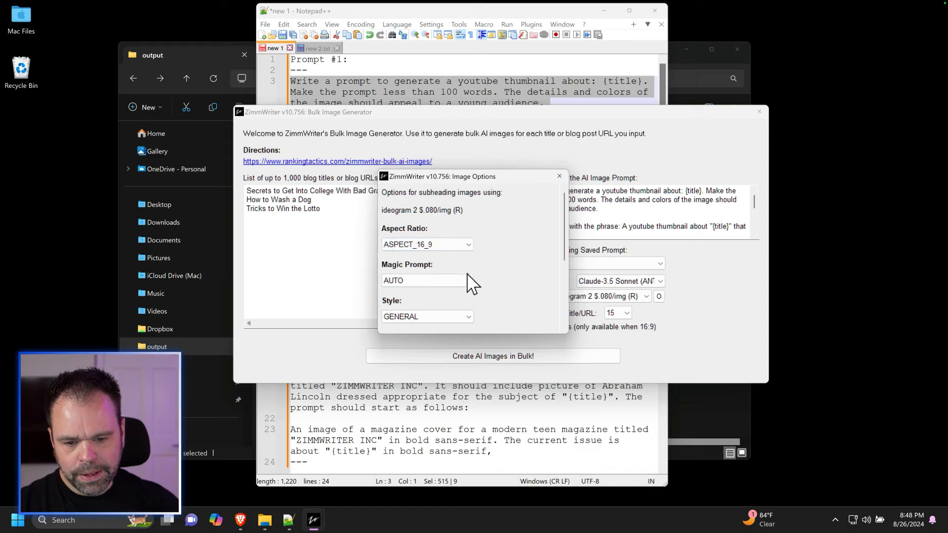
left_click(423, 285)
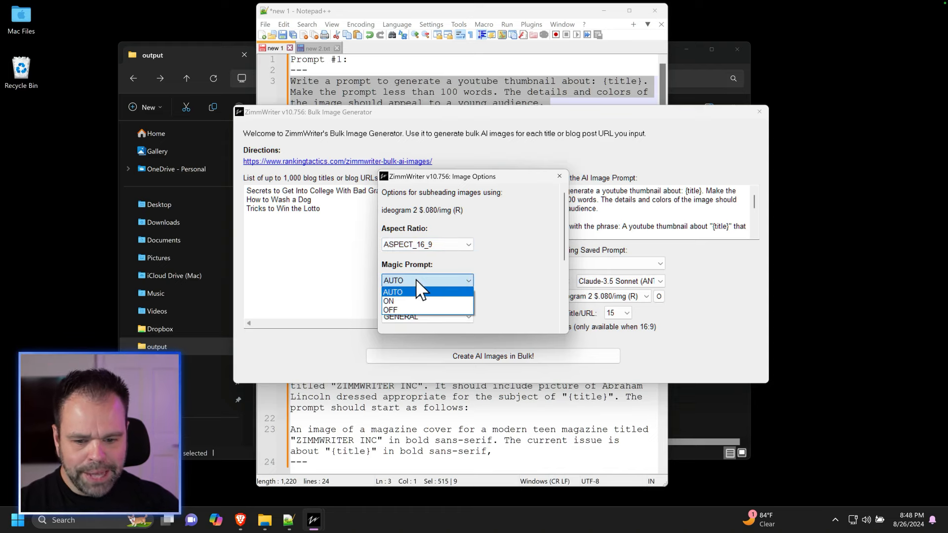
left_click(416, 279)
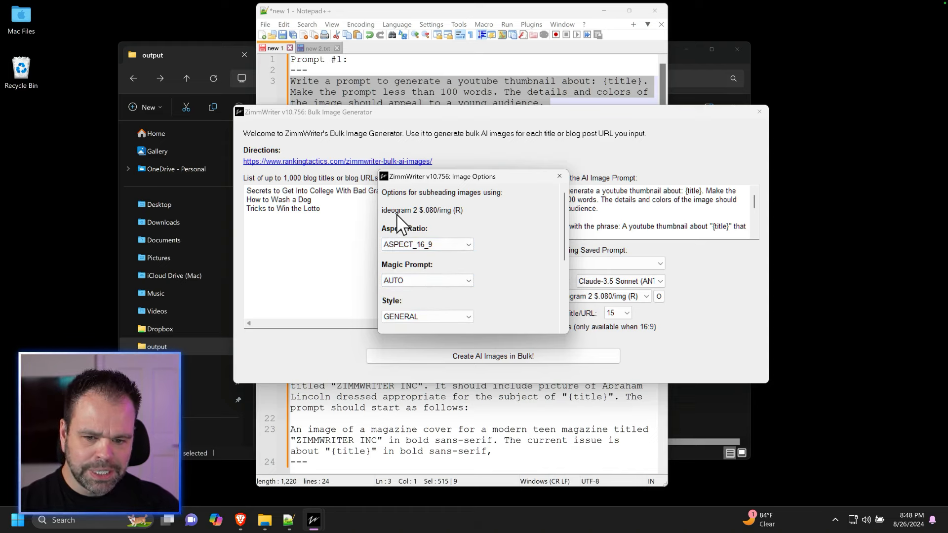
left_click(429, 281)
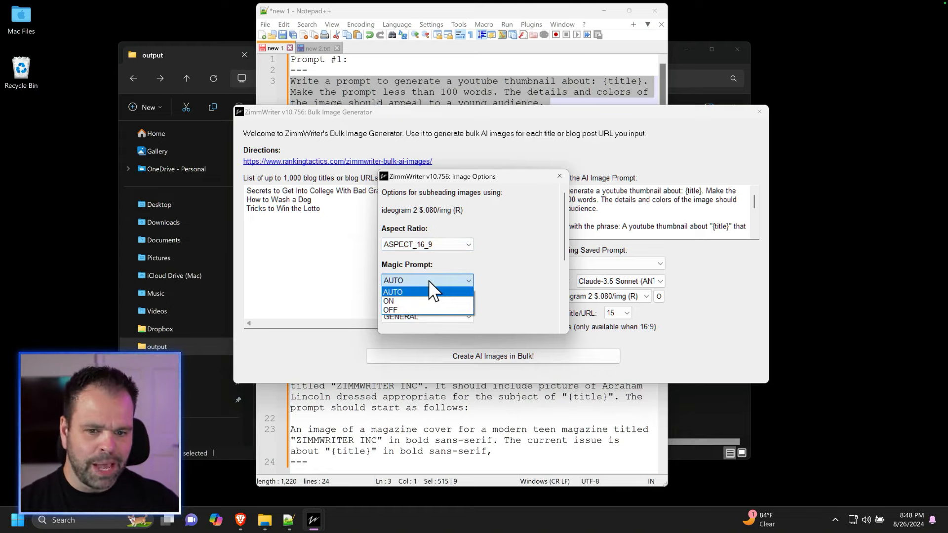
left_click(518, 268)
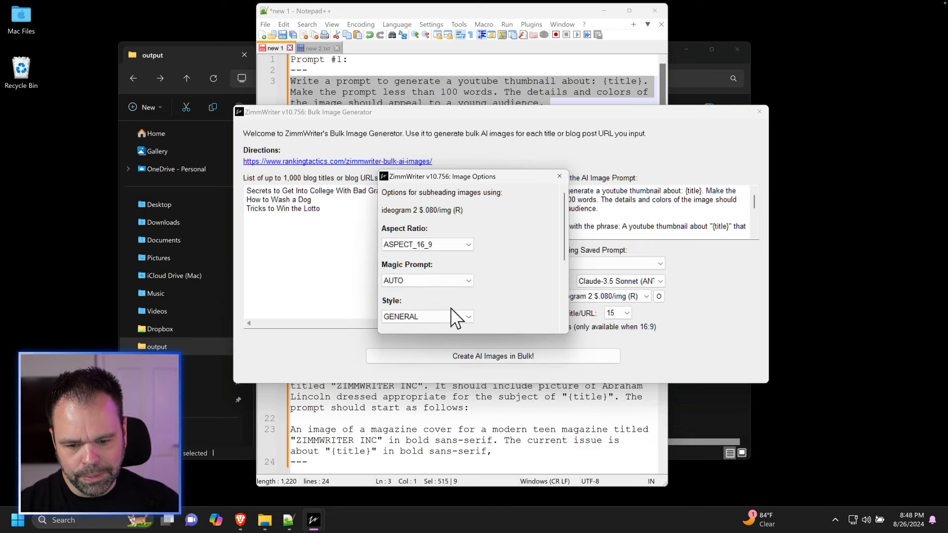
left_click(447, 316)
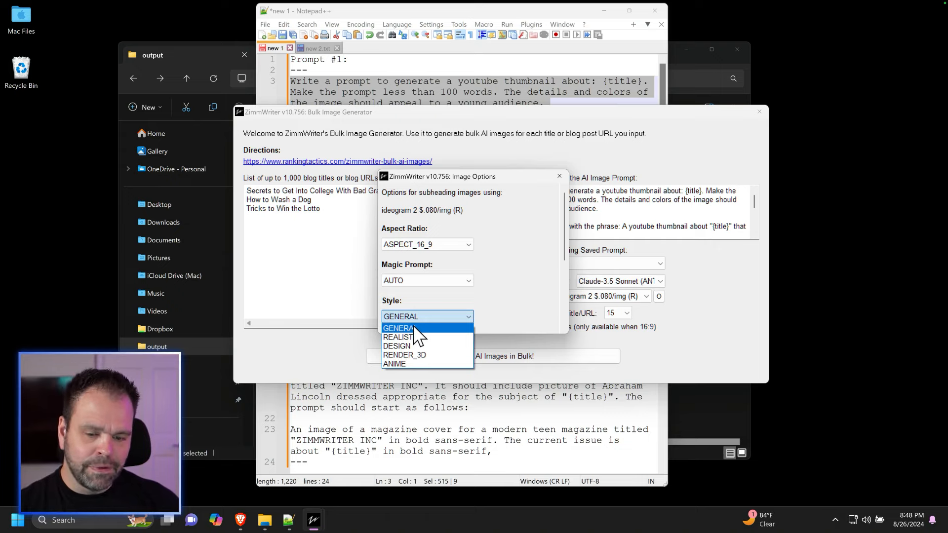
left_click(523, 275)
left_click(560, 177)
Step: Set the number of AI images per title/URL to 2
left_click(626, 314)
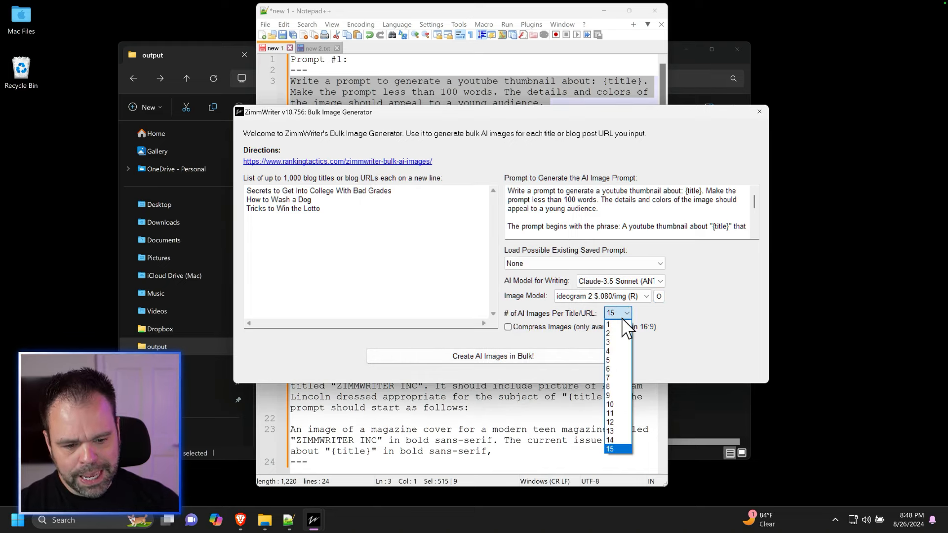
left_click(415, 200)
left_click_drag(394, 191, 260, 192)
left_click_drag(316, 209, 275, 209)
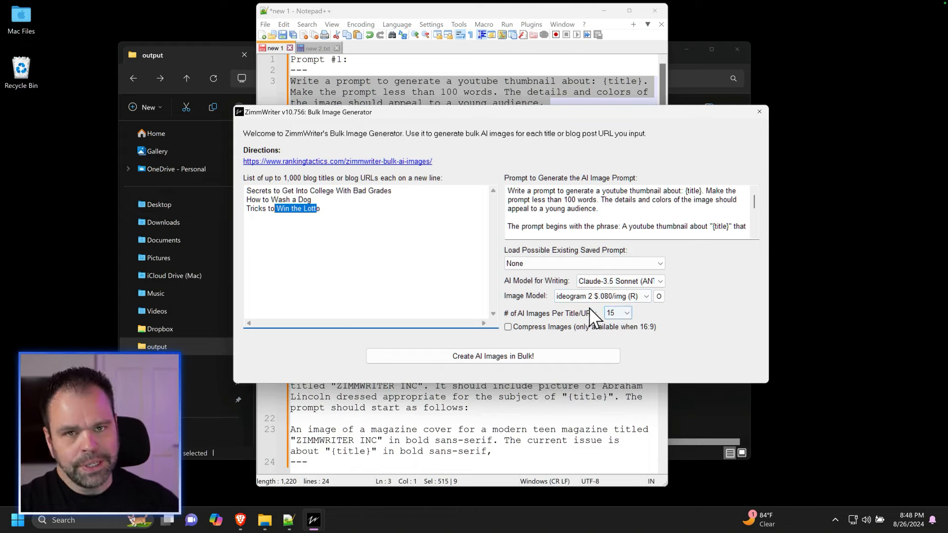
left_click(625, 314)
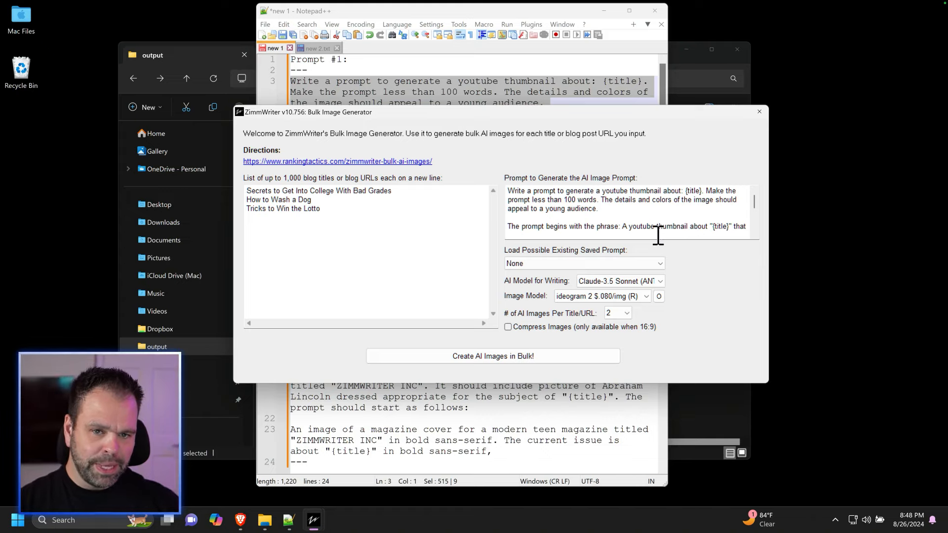
Step: Switch to File Explorer and view the image 1.png from the output folder
left_click(205, 49)
left_click(304, 208)
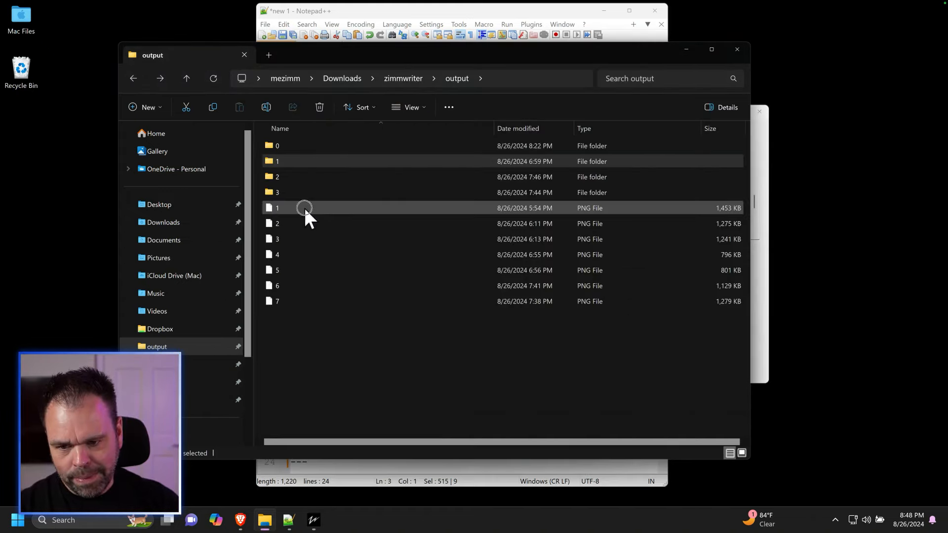
double_click(304, 208)
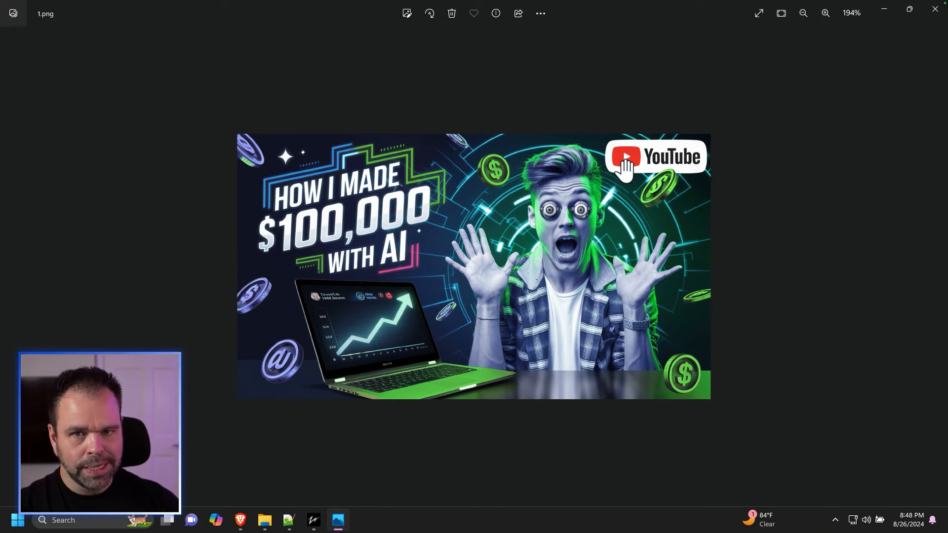
left_click(935, 9)
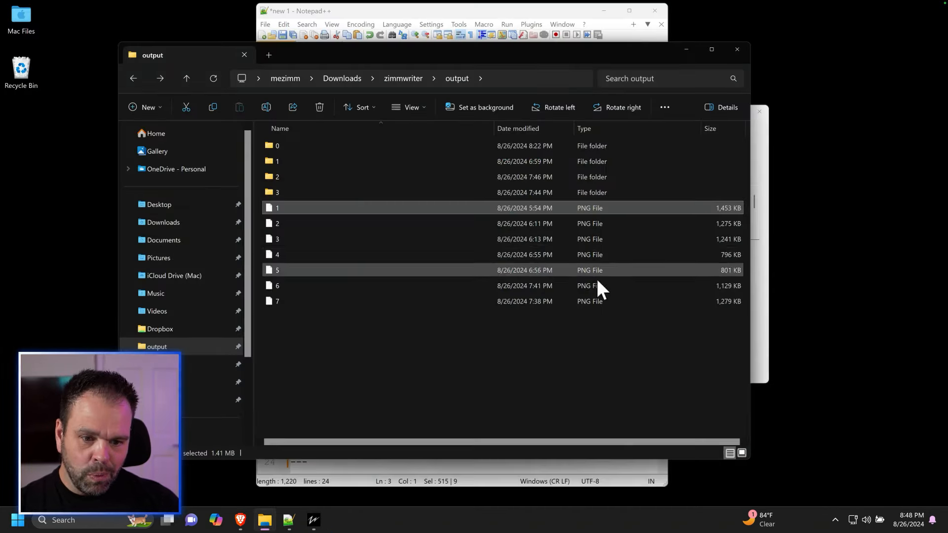
Step: Return to ZimmWriter, try extending the college title with ": Ultimate Guide for 2024 (secret tips", and undo the addition
left_click(758, 179)
left_click_drag(419, 190, 272, 188)
left_click(303, 190)
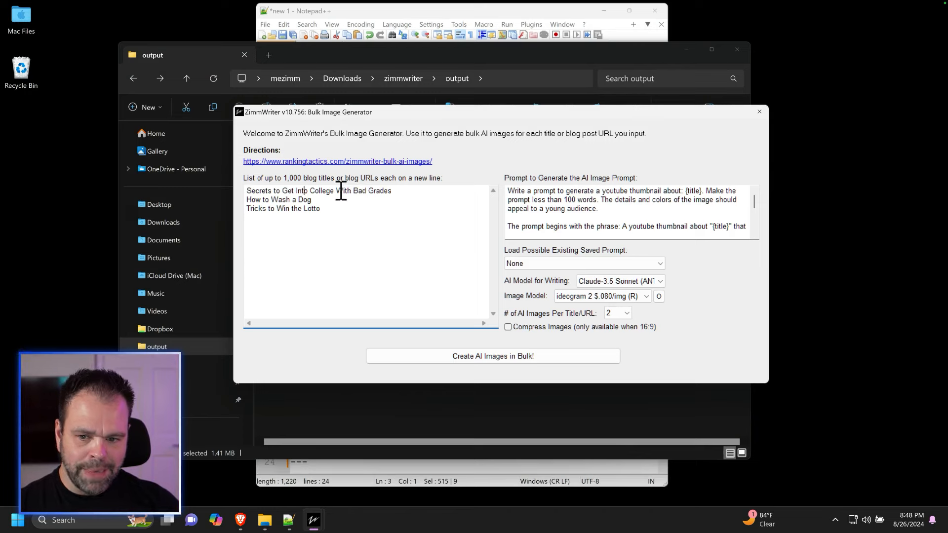
left_click_drag(398, 191, 250, 184)
left_click(393, 190)
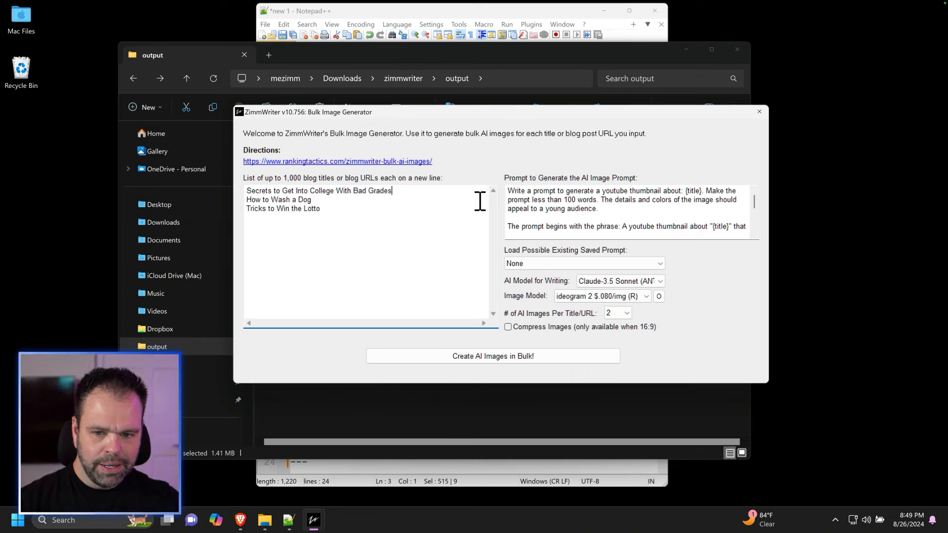
type(": Ultimate Gudie for 202")
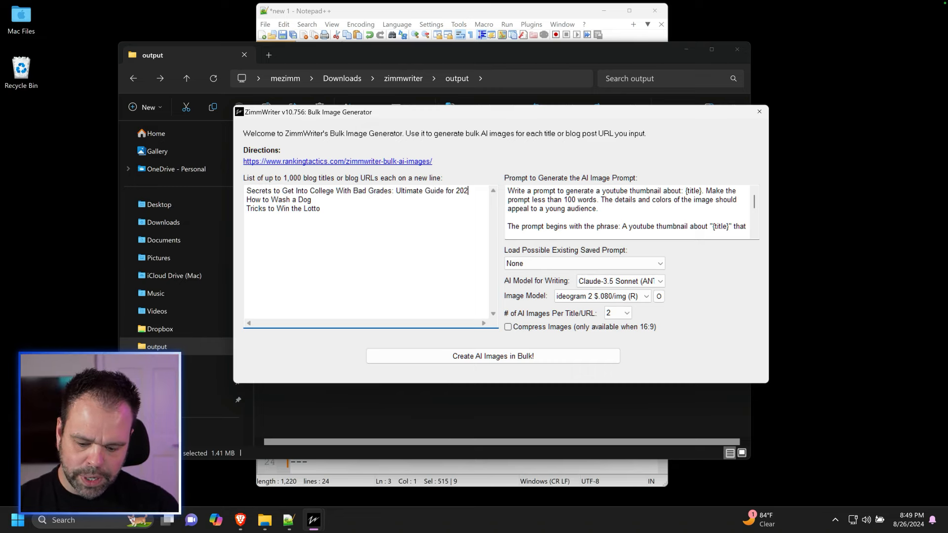
type("4 (secret tips")
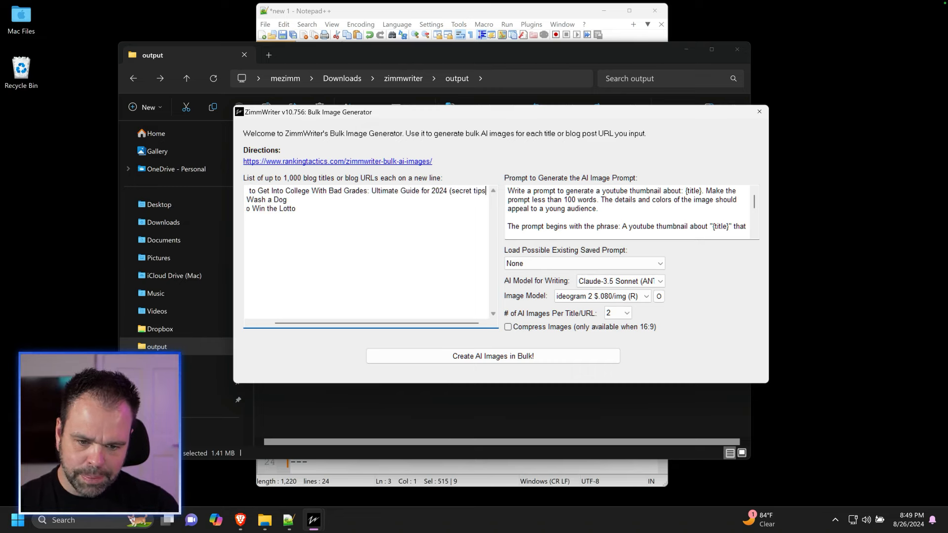
key("ctrl+z")
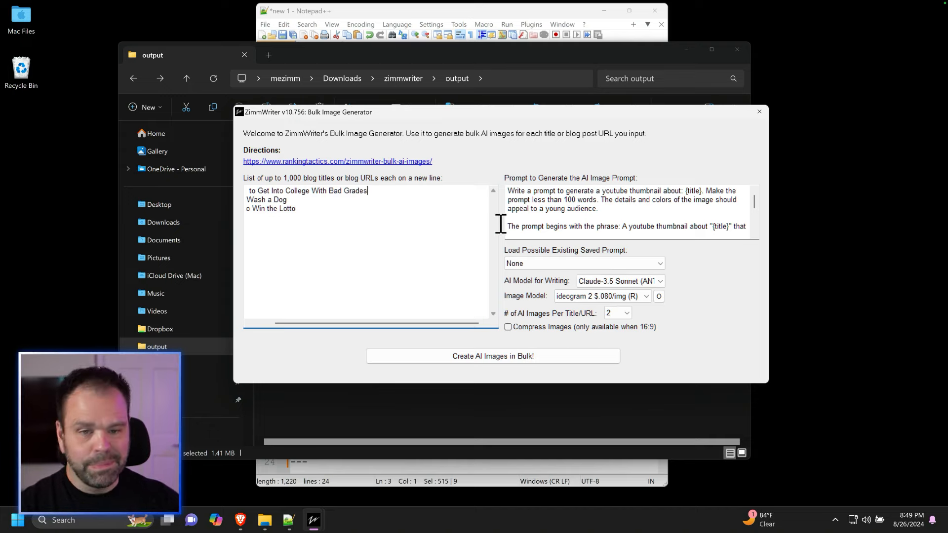
Step: Highlight the college title and set the number of AI images per title/URL to 5
left_click_drag(387, 193, 217, 173)
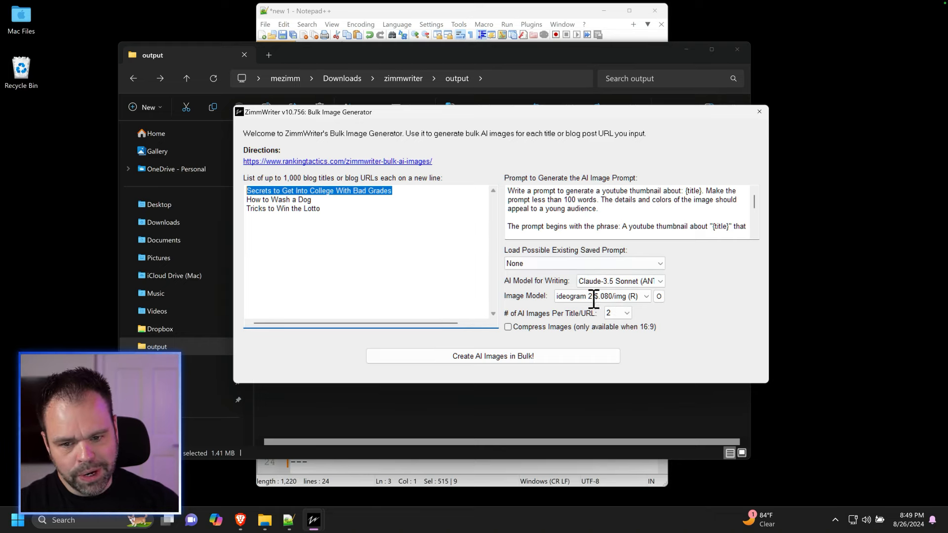
left_click(626, 313)
left_click(618, 357)
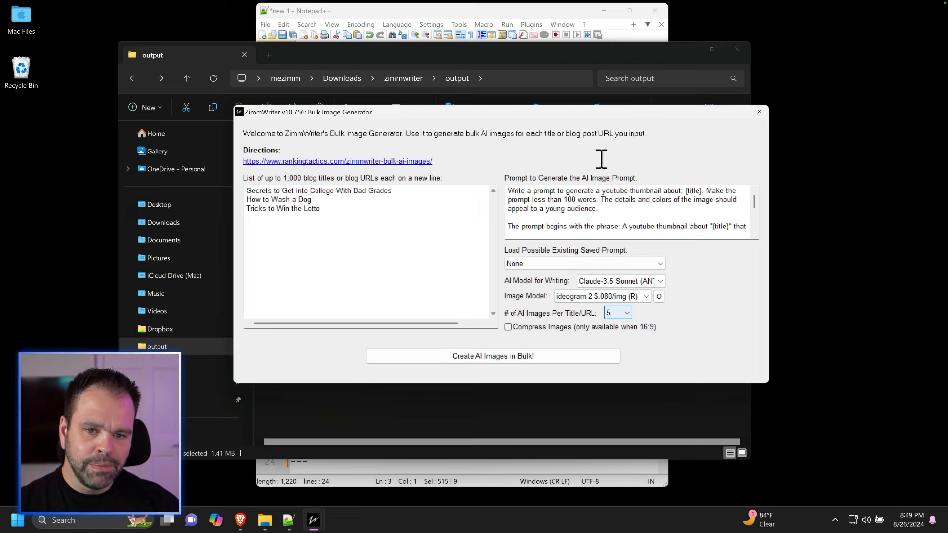
Step: Switch to File Explorer and examine the first magazine cover images in output folder 3, comparing the variations for each title
left_click(542, 53)
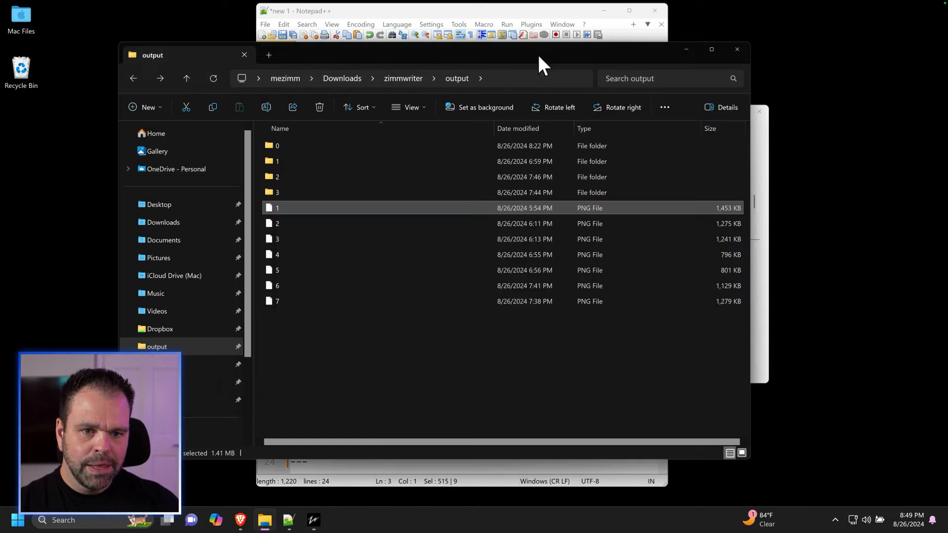
double_click(301, 192)
double_click(322, 147)
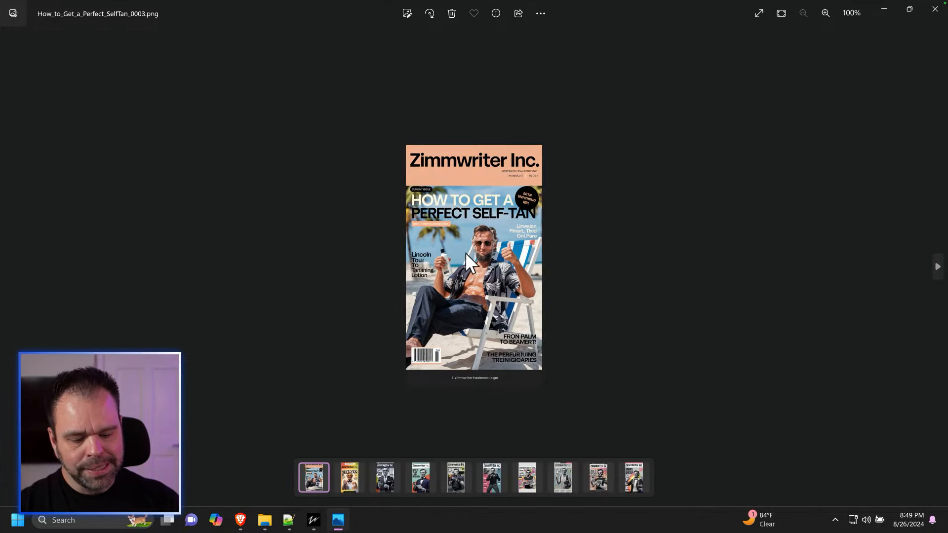
key("Right")
scroll(466, 254, "up", 3)
scroll(388, 269, "up", 3)
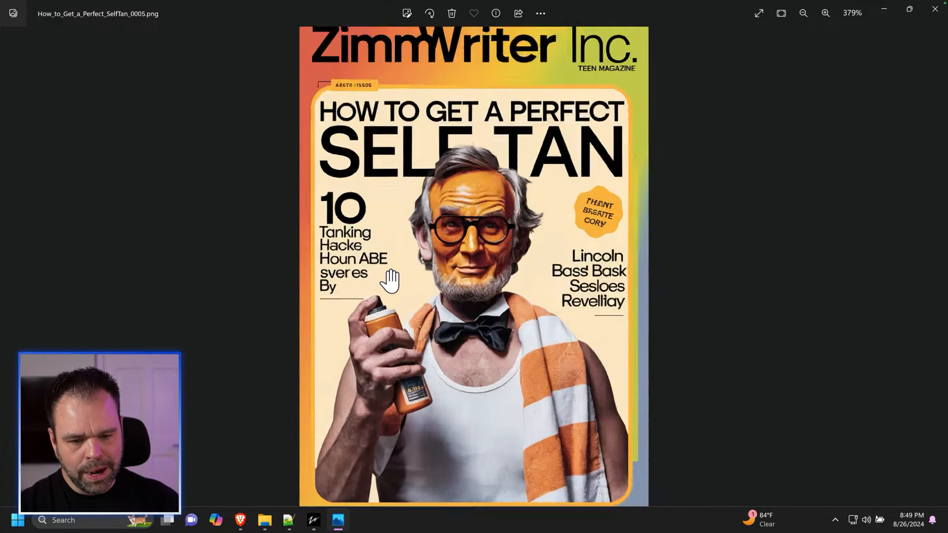
scroll(698, 271, "down", 3)
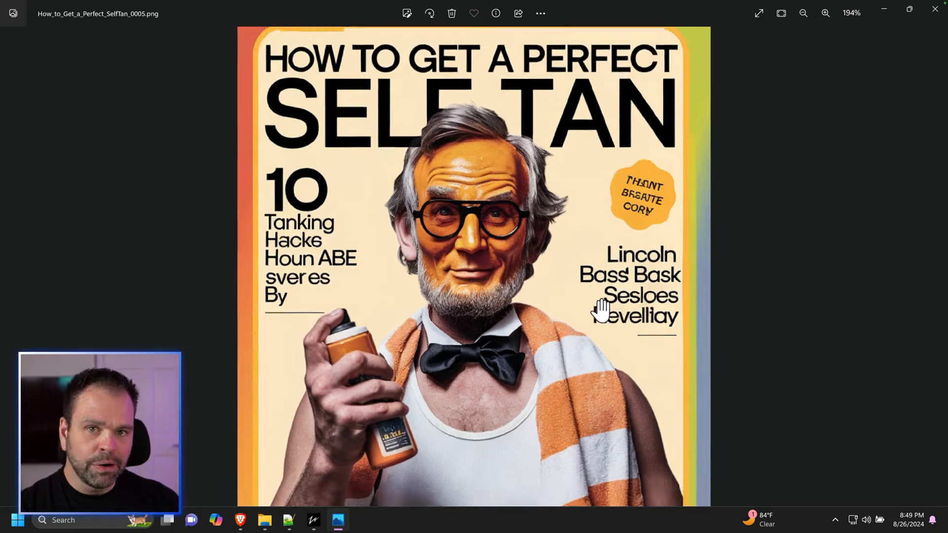
scroll(598, 247, "down", 5)
key("Right")
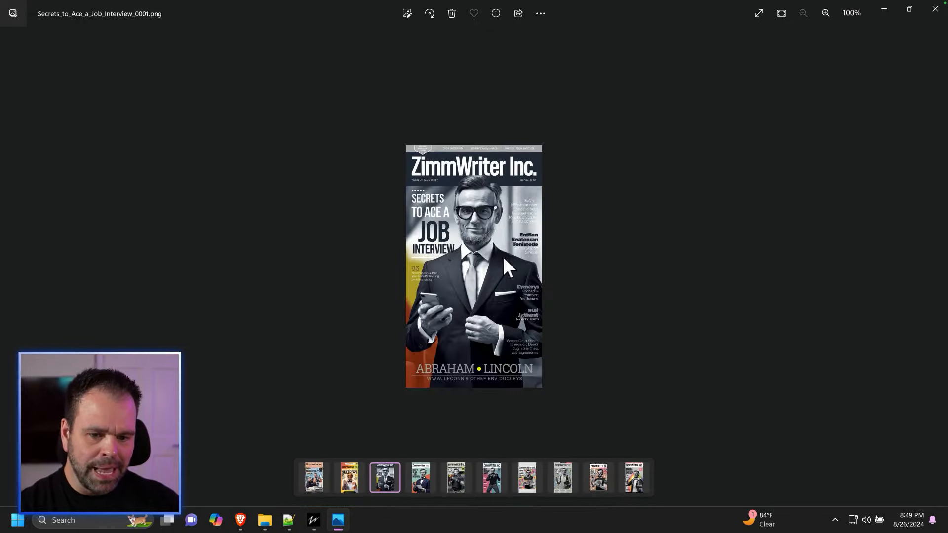
scroll(507, 261, "up", 2)
scroll(516, 263, "down", 2)
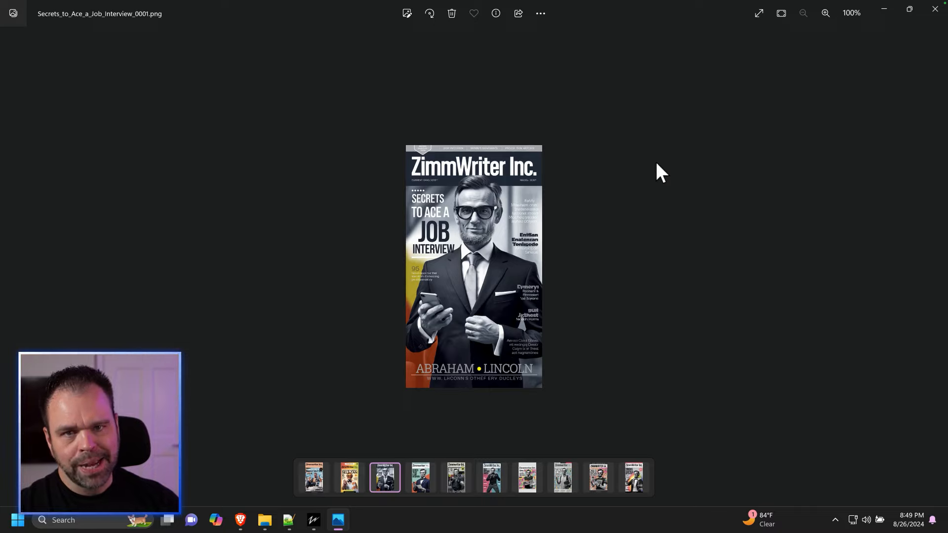
left_click(938, 14)
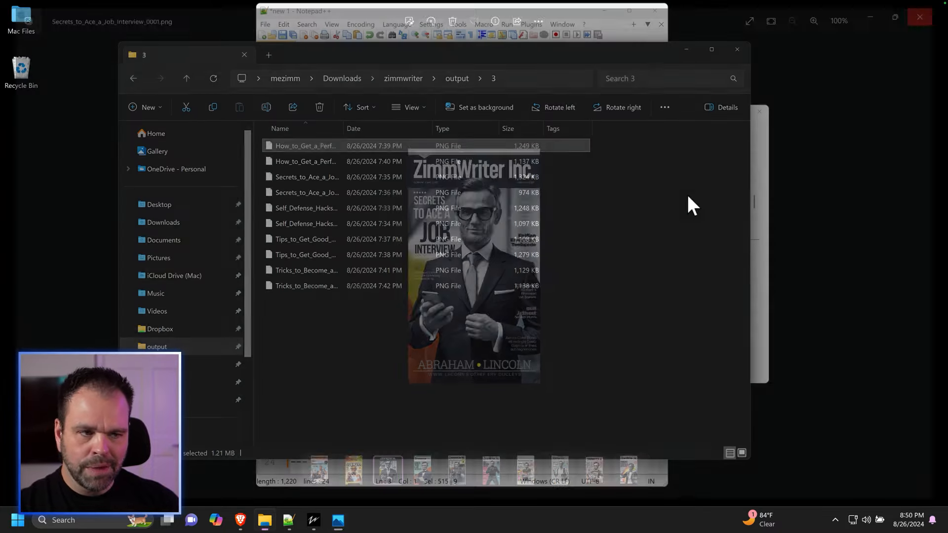
key("alt+Left")
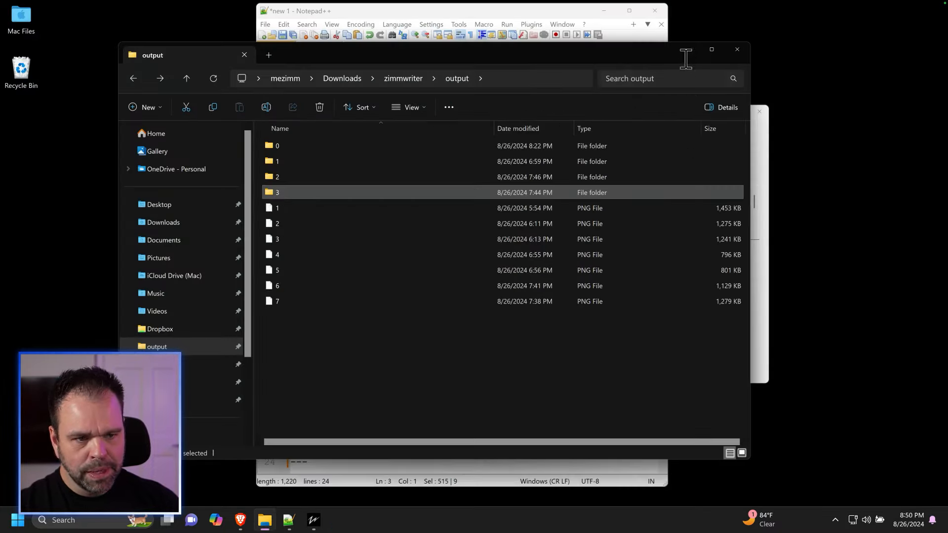
Step: Return to ZimmWriter, decline generating without the {subheading} placeholder, and set the number of AI images per title/URL to 1
left_click(685, 50)
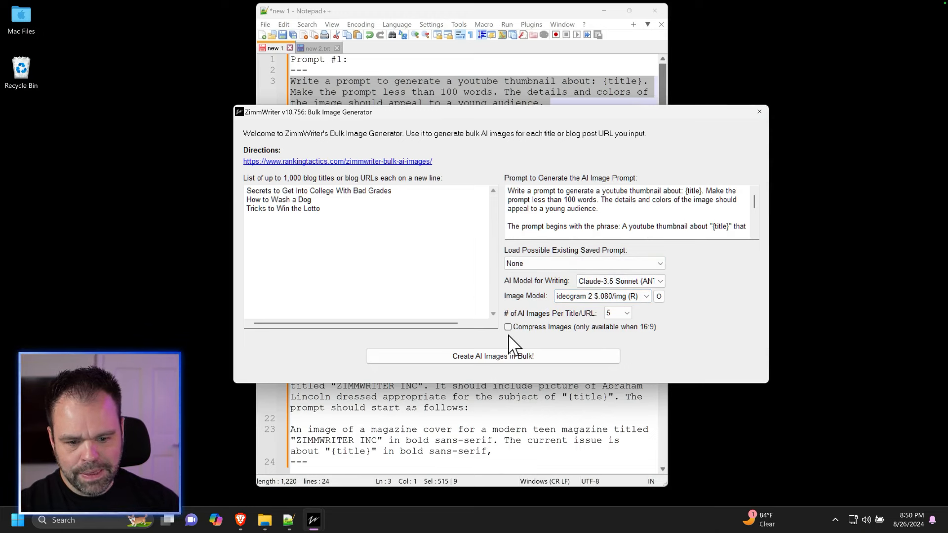
left_click(490, 356)
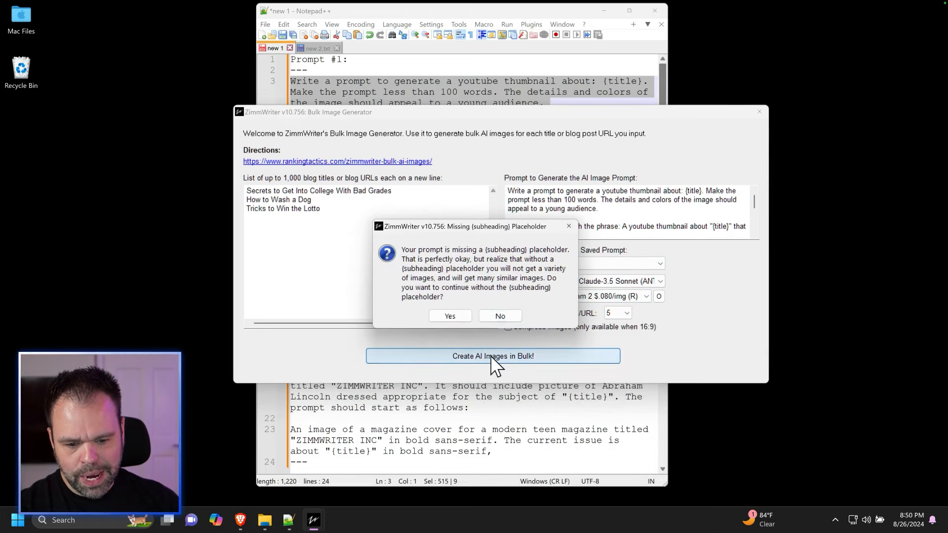
left_click(495, 316)
left_click(619, 313)
left_click(610, 325)
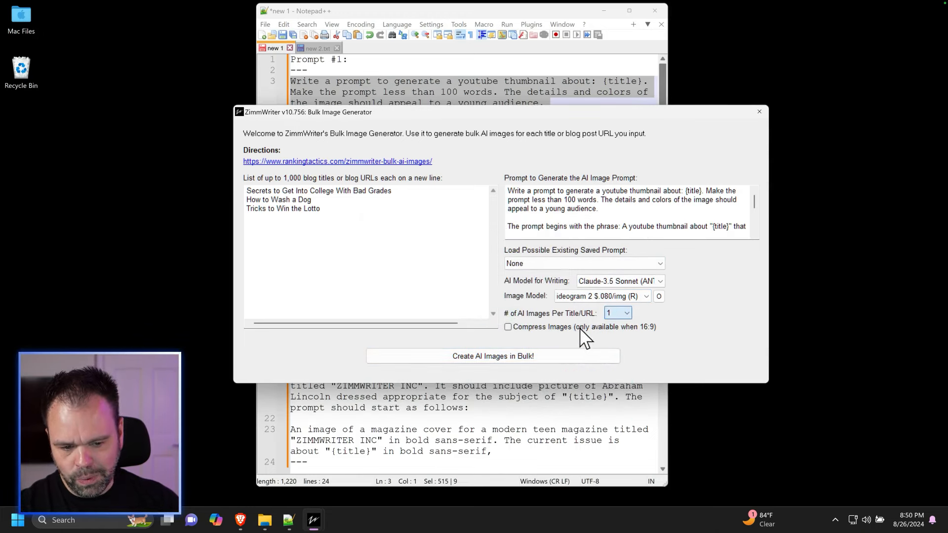
Step: Start the bulk AI image creation for the three titles, continuing without the {subheading} placeholder
left_click(512, 357)
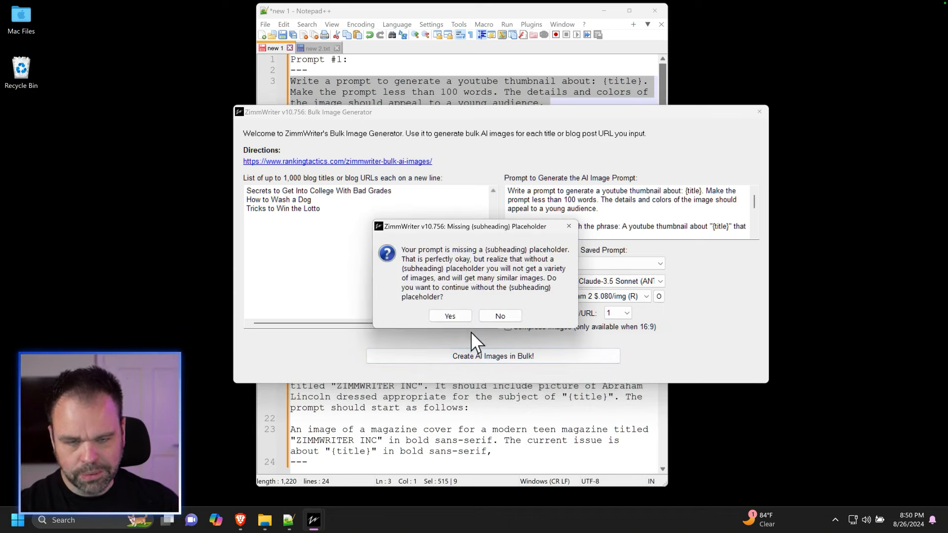
left_click(454, 317)
left_click(539, 127)
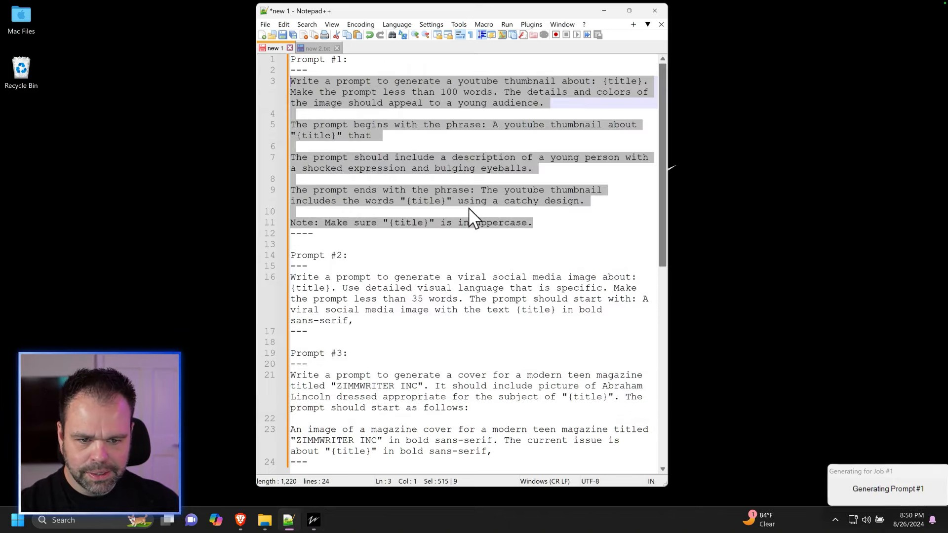
Step: Switch to File Explorer and delete the old PNG files 1 through 7 from the output folder, keeping the subfolders
left_click(264, 520)
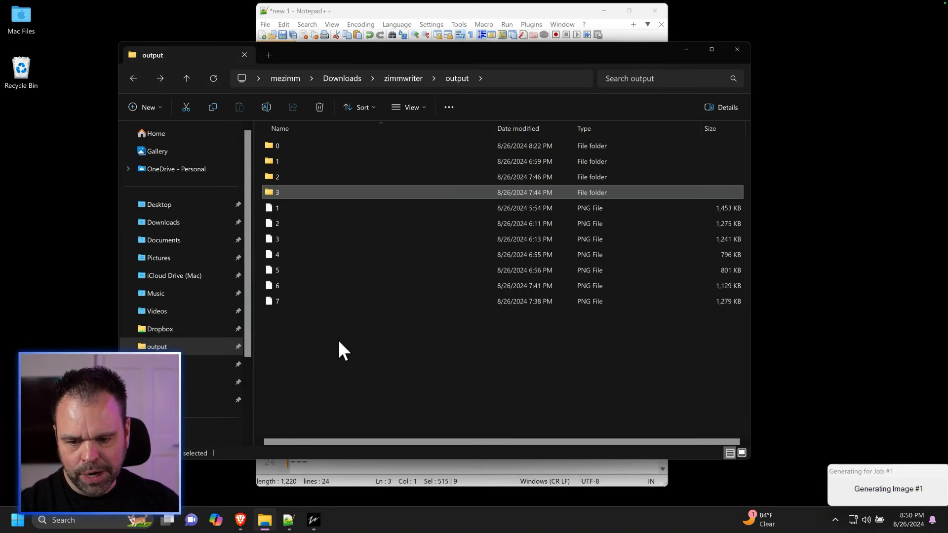
left_click_drag(315, 339, 301, 217)
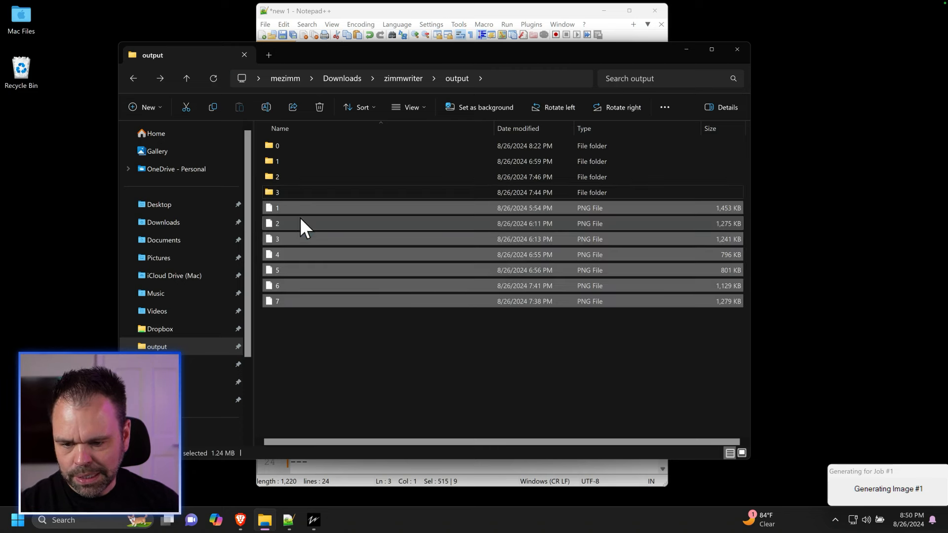
key("Delete")
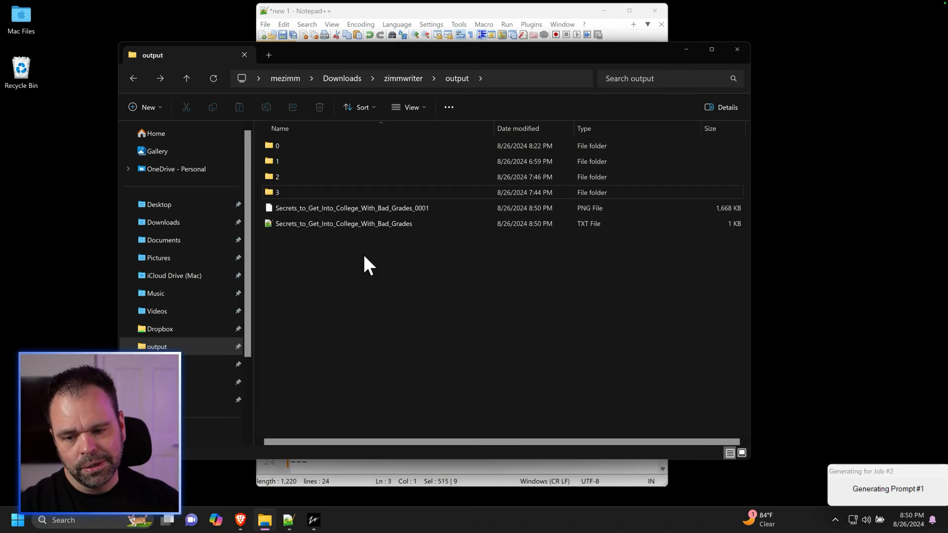
Step: View the newly generated "Secrets to Get Into College With Bad Grades" and "How to Wash a Dog" thumbnails
double_click(367, 206)
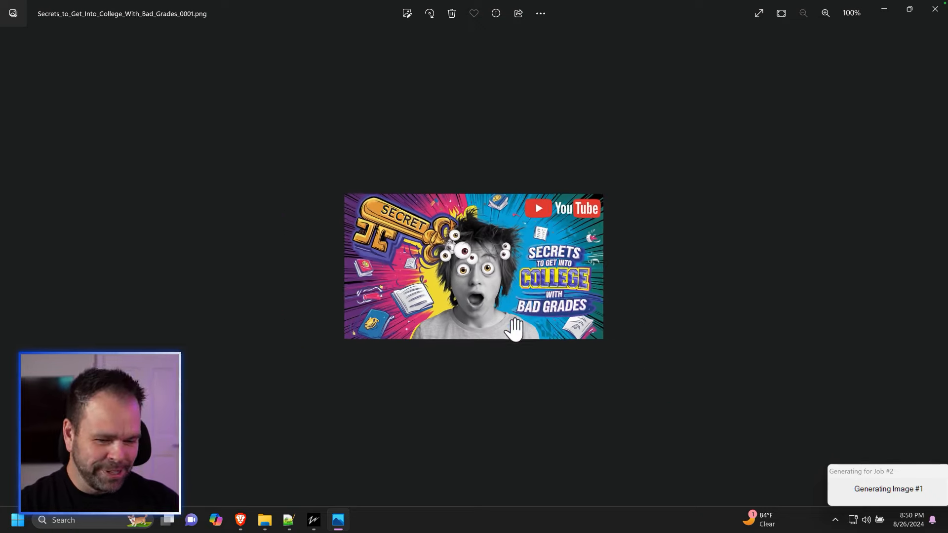
scroll(510, 327, "down", 3)
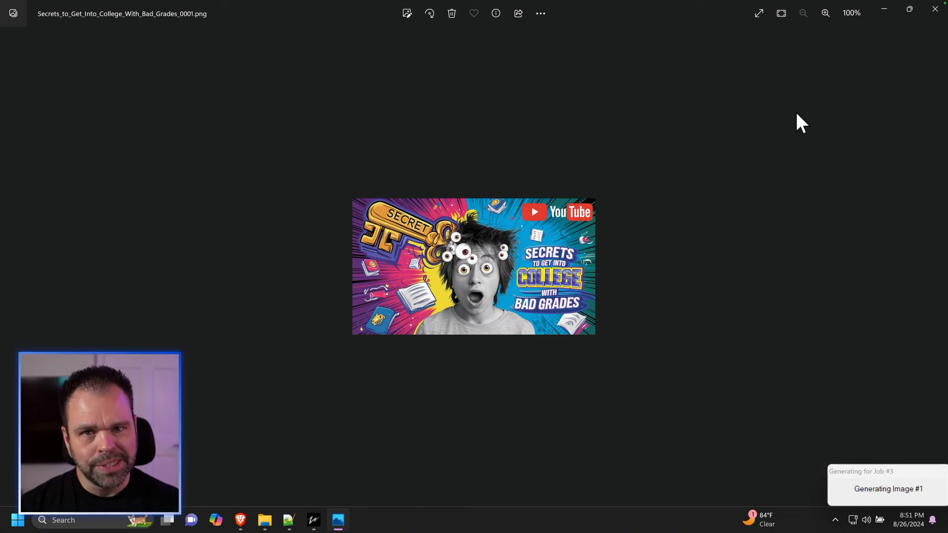
key("Left")
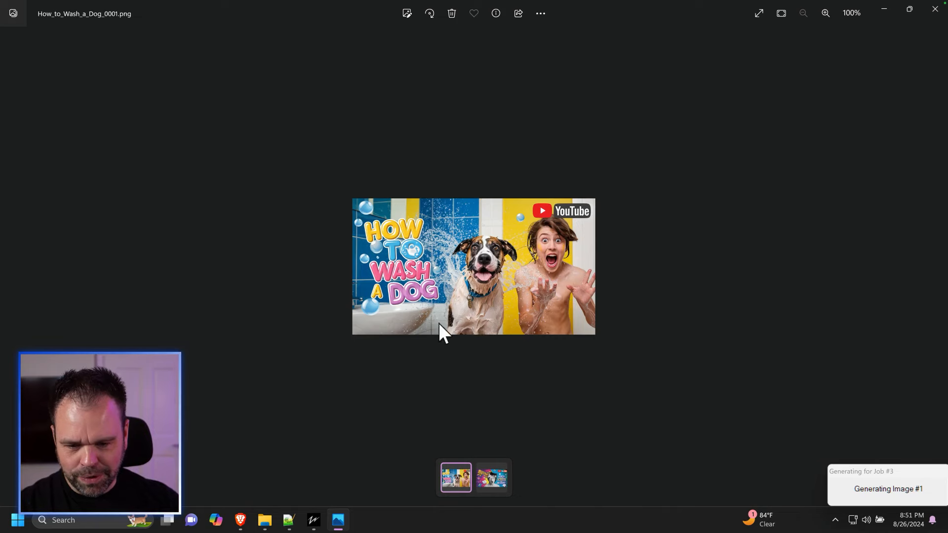
left_click(935, 9)
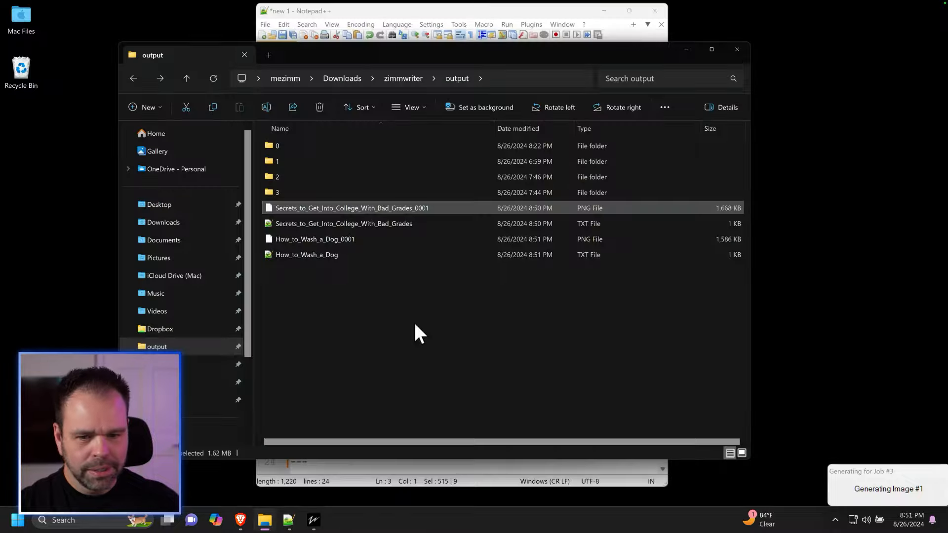
Step: View the generated "Tricks to Win the Lotto" thumbnail, and delete all newly generated PNG and TXT files from the output folder
double_click(368, 272)
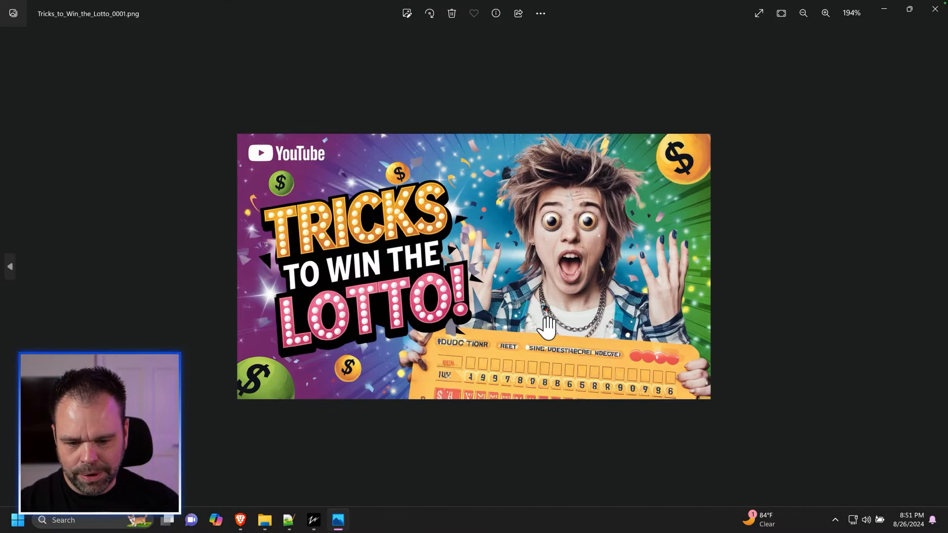
scroll(550, 326, "down", 5)
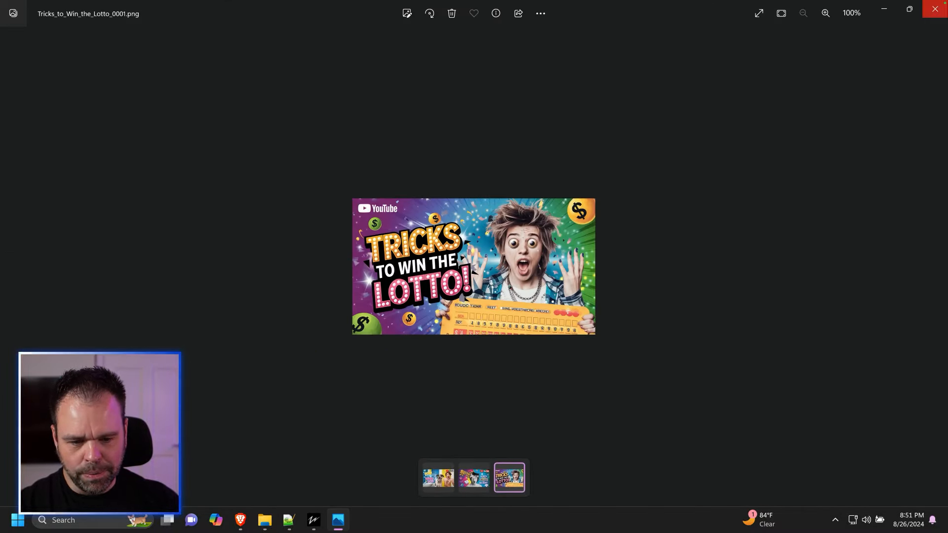
left_click(935, 8)
left_click_drag(431, 308, 349, 207)
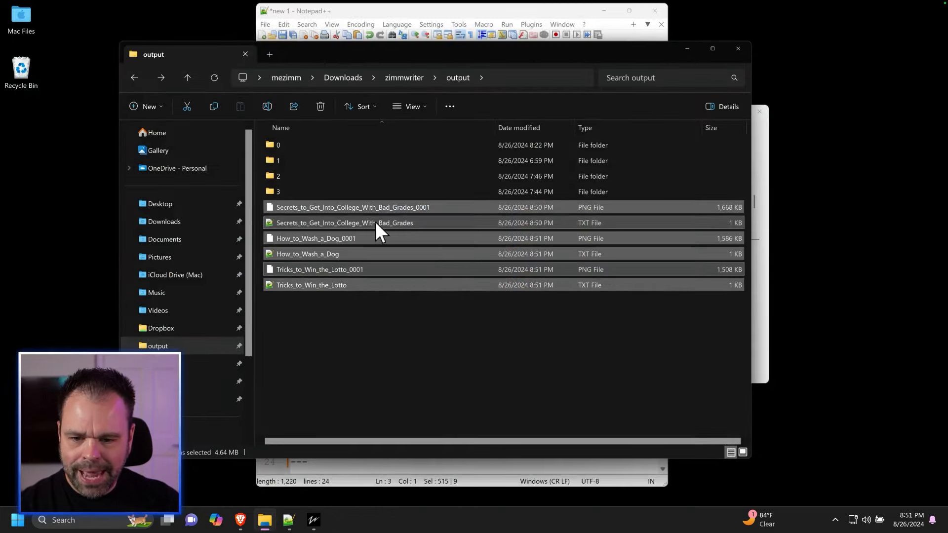
key("Delete")
Step: Switch to Notepad++ and copy the full text of Prompt #2, the viral social media image prompt
left_click(579, 34)
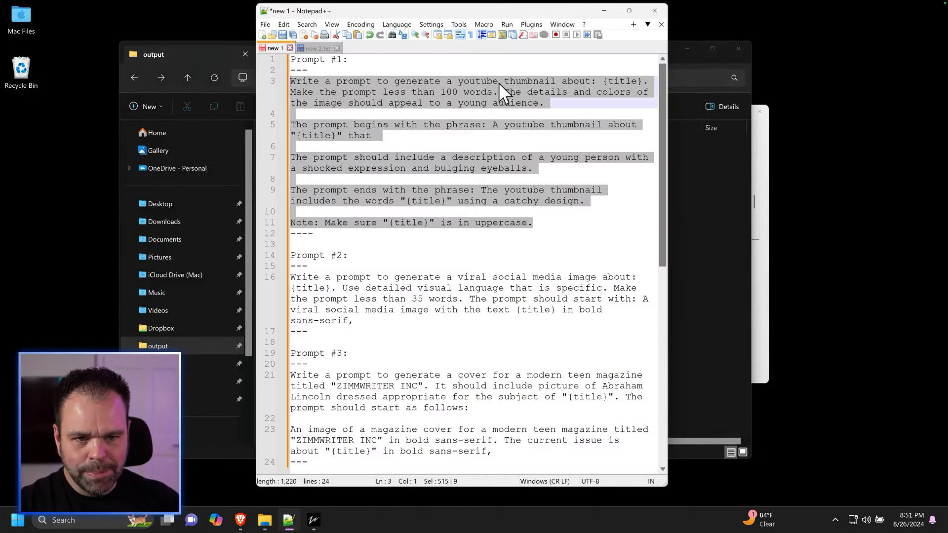
left_click(543, 223)
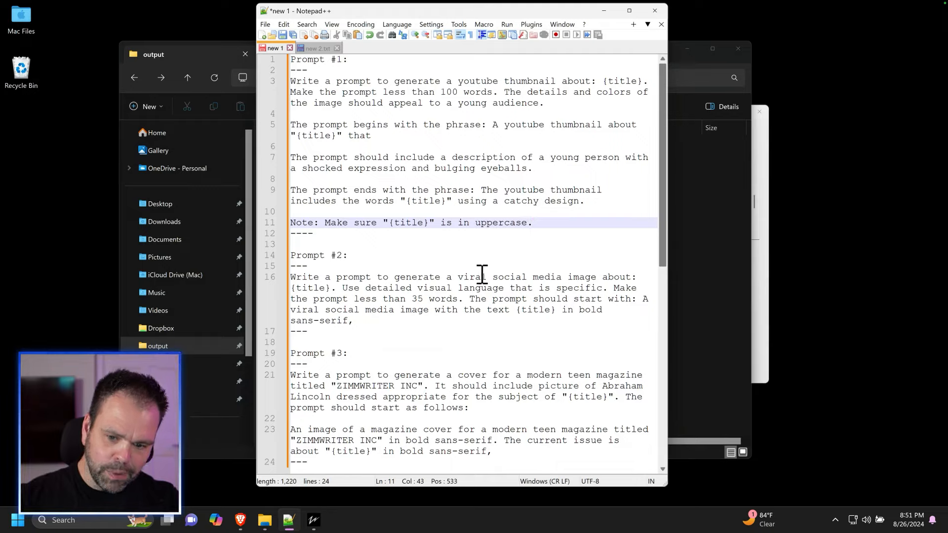
scroll(383, 295, "down", 2)
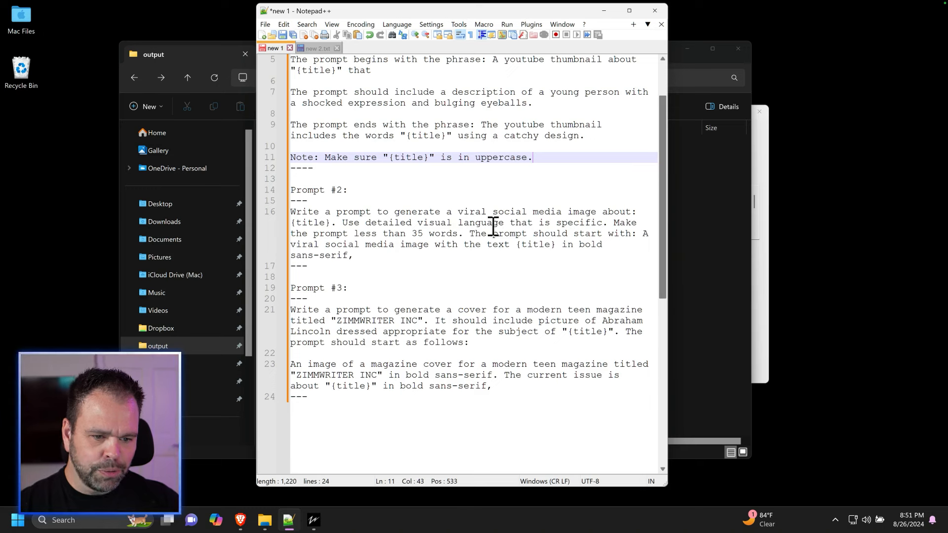
left_click_drag(333, 223, 296, 222)
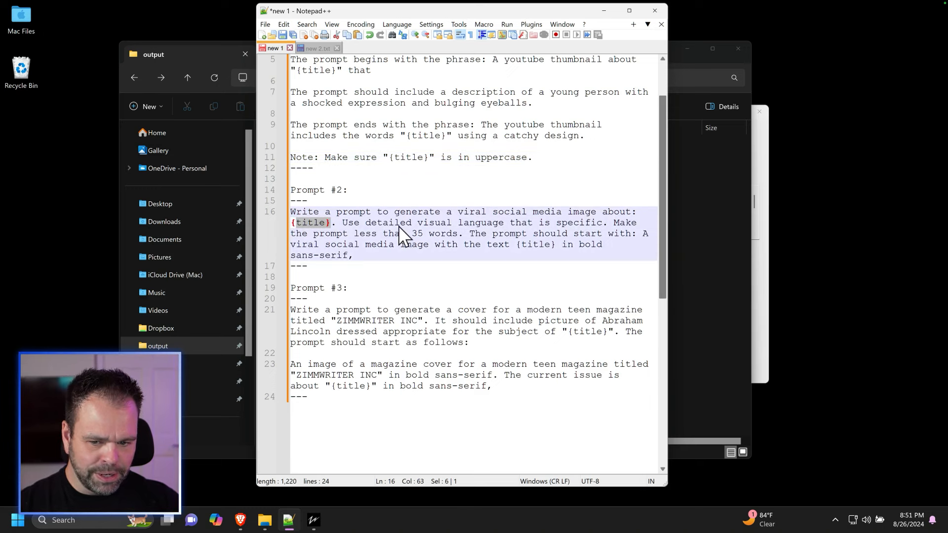
left_click_drag(360, 252, 290, 212)
key("ctrl+c")
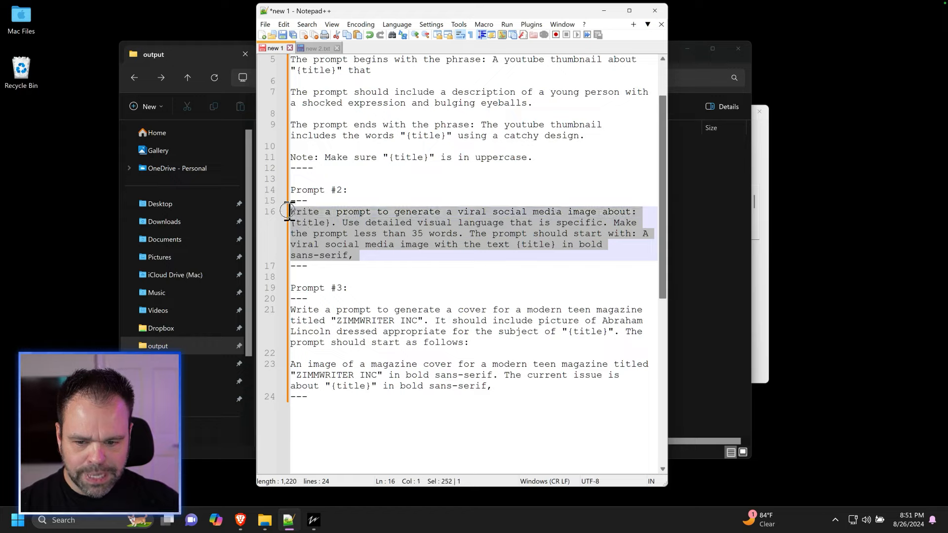
Step: Replace ZimmWriter's prompt for generating the AI image prompt with the copied viral social media image prompt
left_click(760, 200)
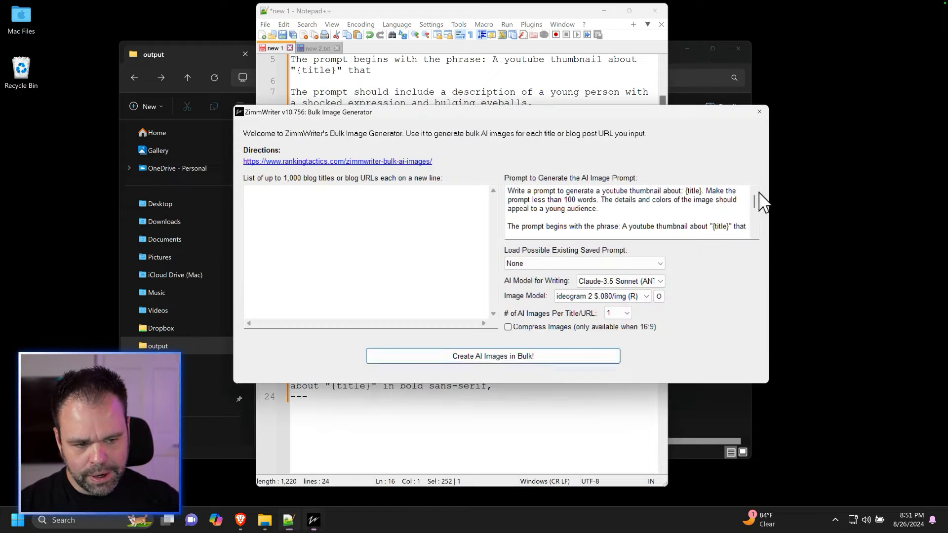
left_click(604, 225)
key("ctrl+a")
key("ctrl+v")
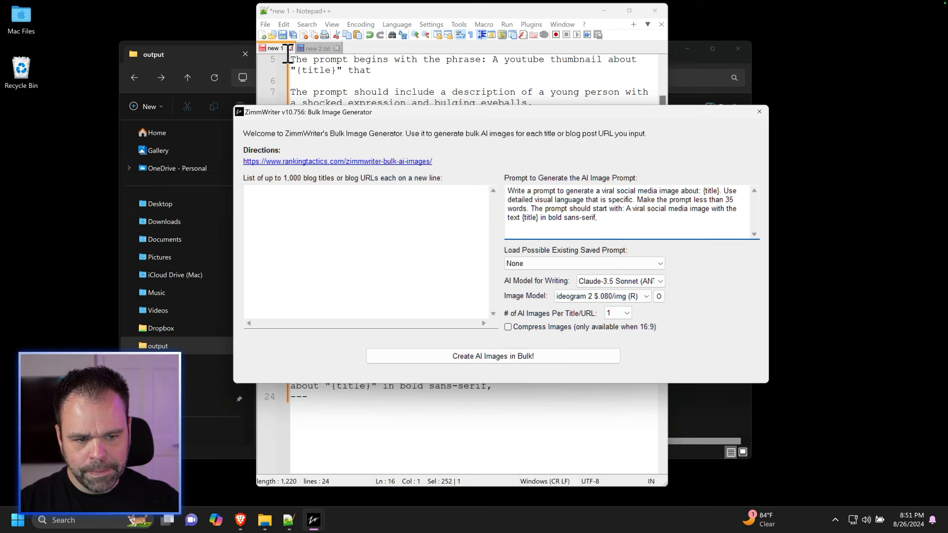
Step: Switch to File Explorer and examine the self-tan, afraid of your wife and job interview images in output folder 2
left_click(213, 50)
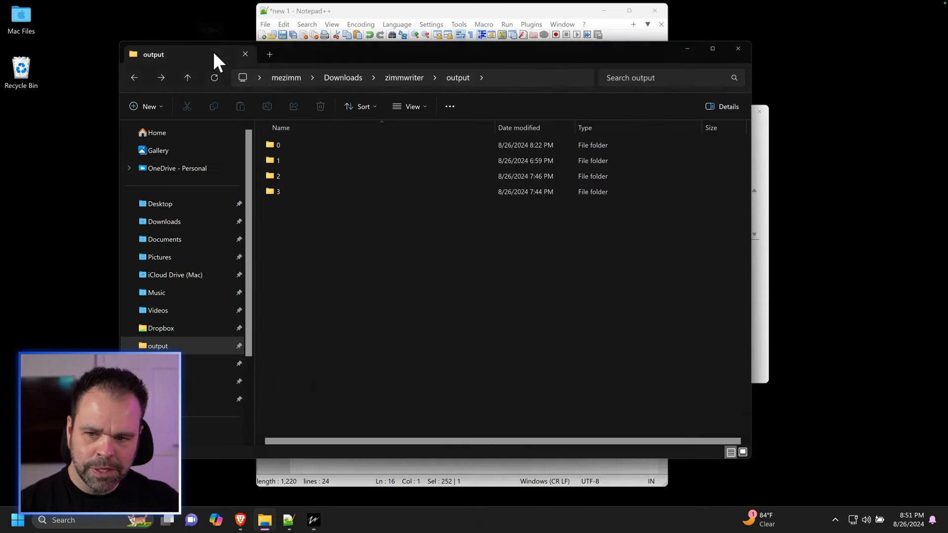
left_click(284, 174)
double_click(285, 175)
double_click(311, 146)
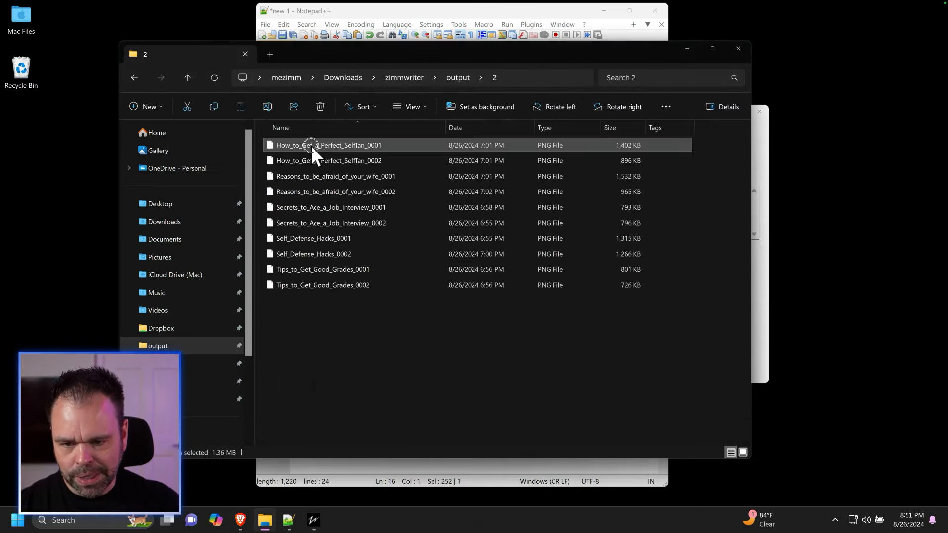
key("Right")
key("Right")
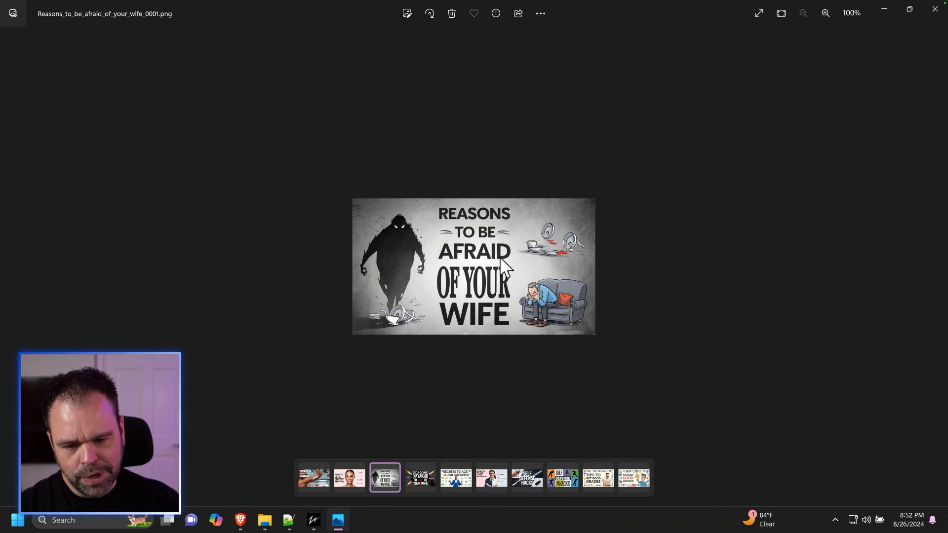
key("Left")
key("Right")
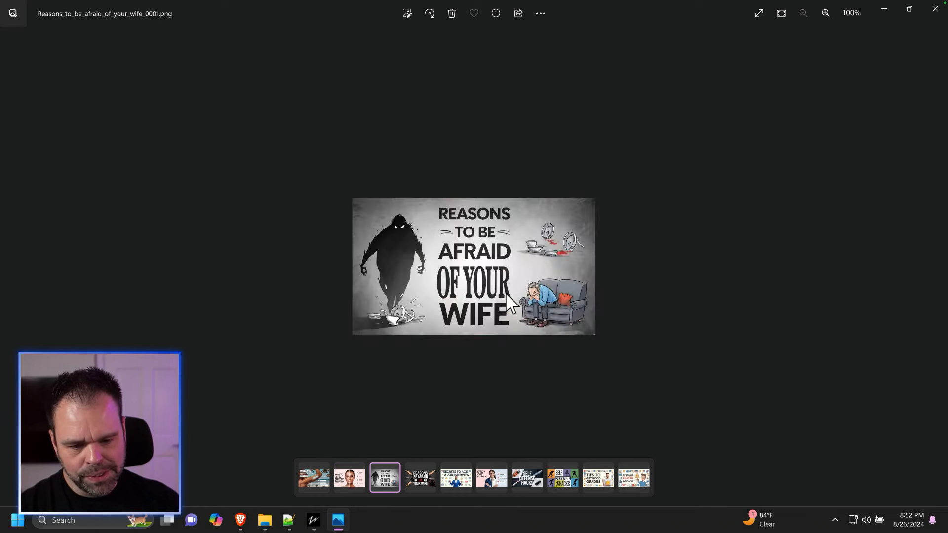
key("Right")
key("Right")
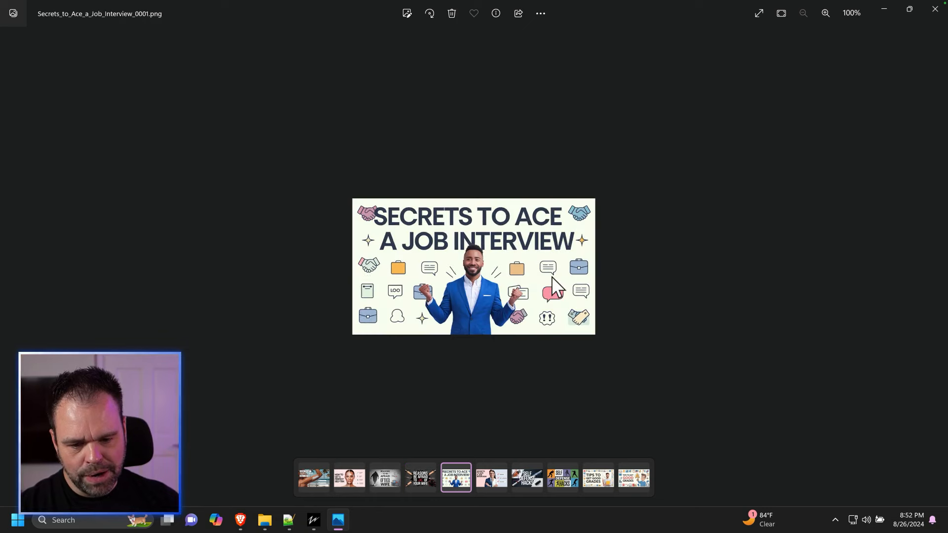
key("Right")
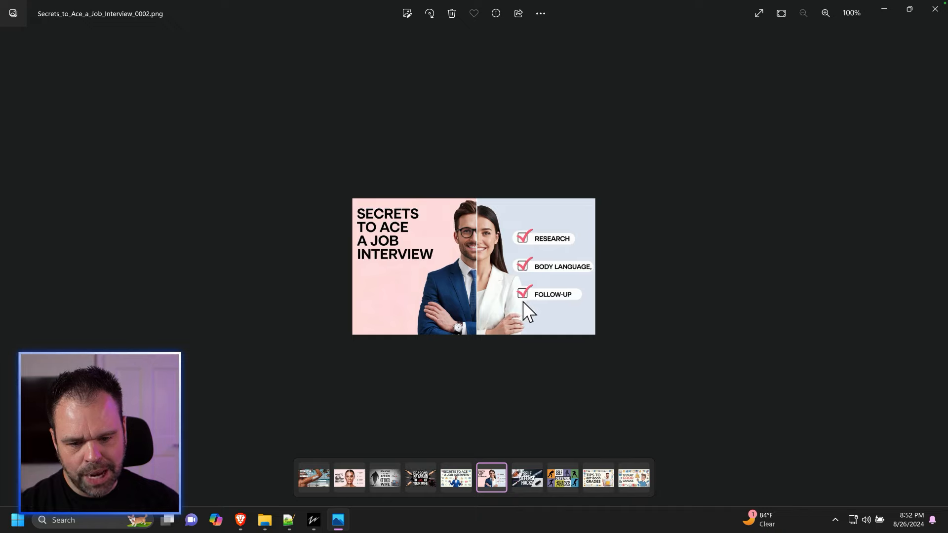
Step: Examine the self defense hacks and good grades images, go back to the second job interview image, and close the viewer
key("Right")
key("Right")
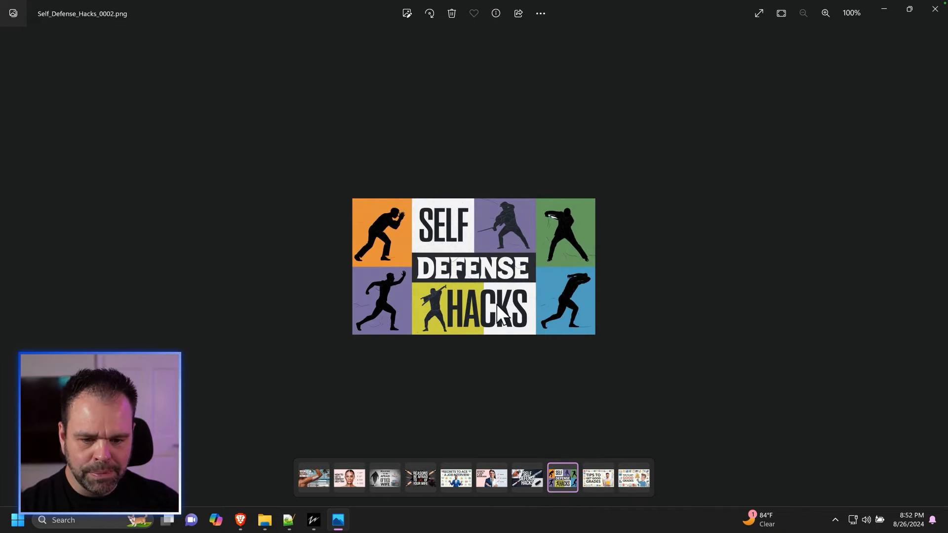
key("Right")
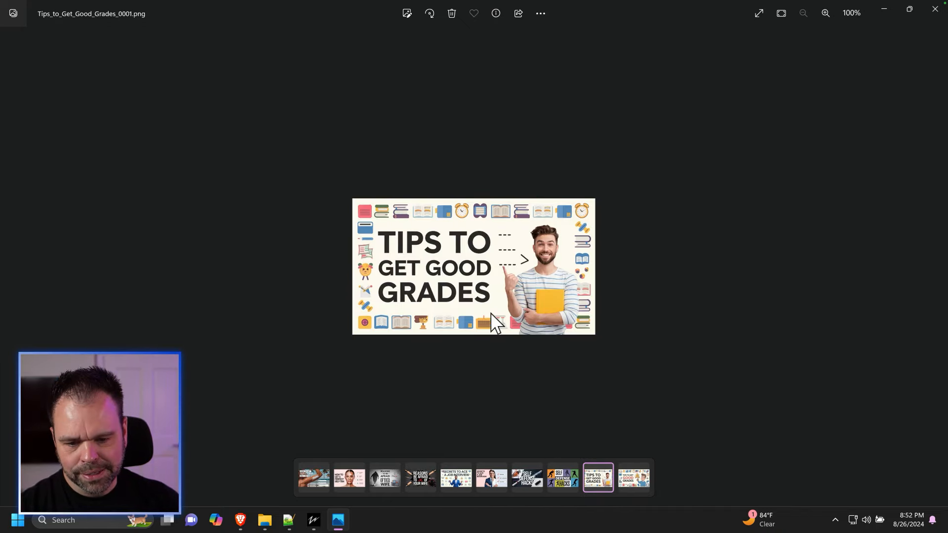
key("Right")
key("Left")
key("Left")
key("Left")
key("Left")
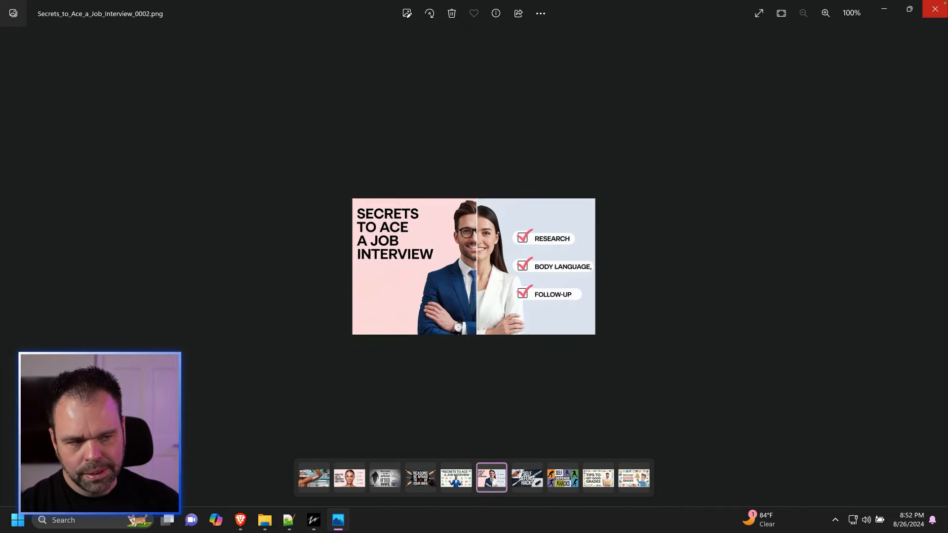
left_click(935, 9)
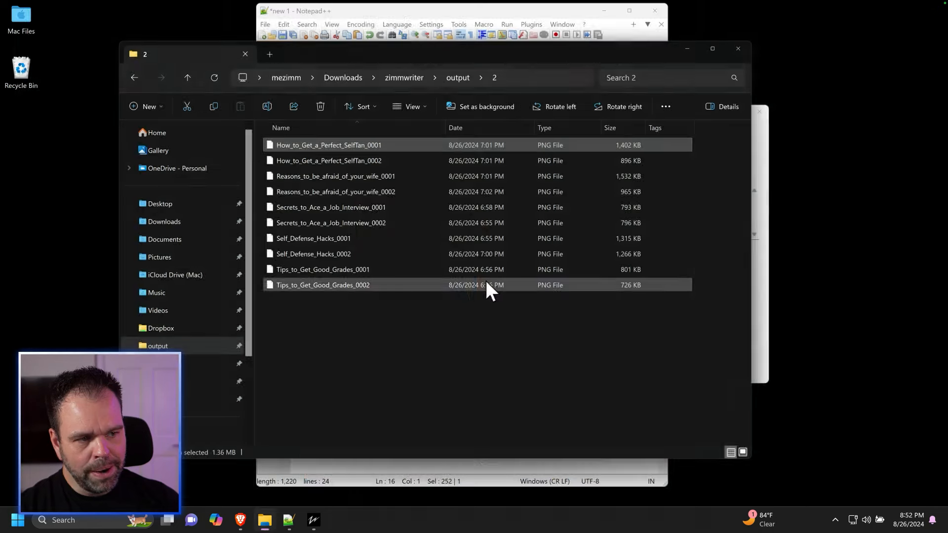
Step: Highlight the Prompt #3 magazine cover text in Notepad++, and open output folder 3 in File Explorer
left_click(579, 30)
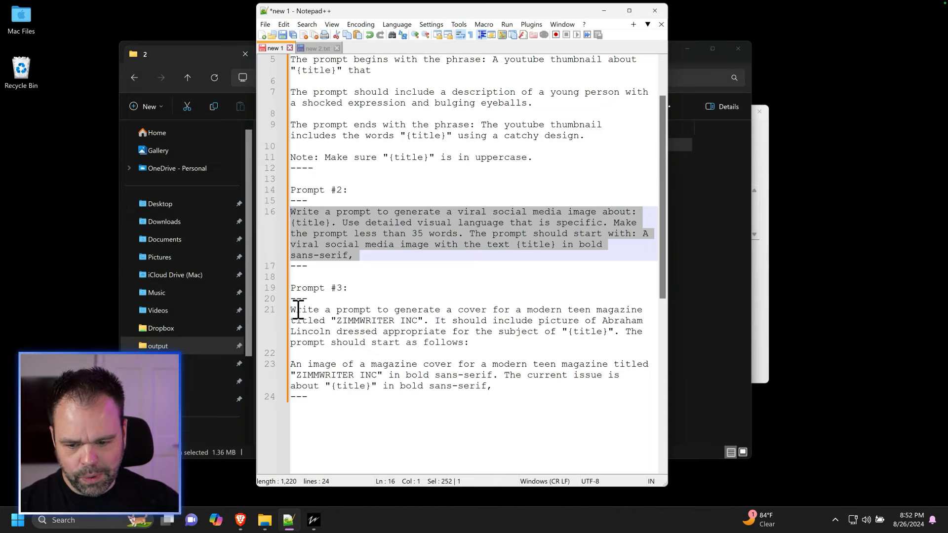
left_click_drag(299, 311, 506, 382)
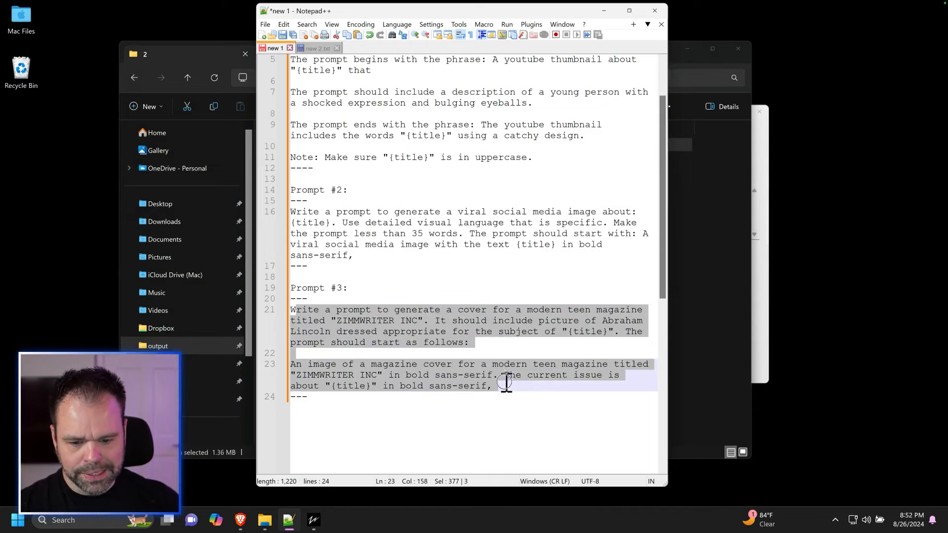
left_click(217, 43)
key("alt+Left")
double_click(295, 191)
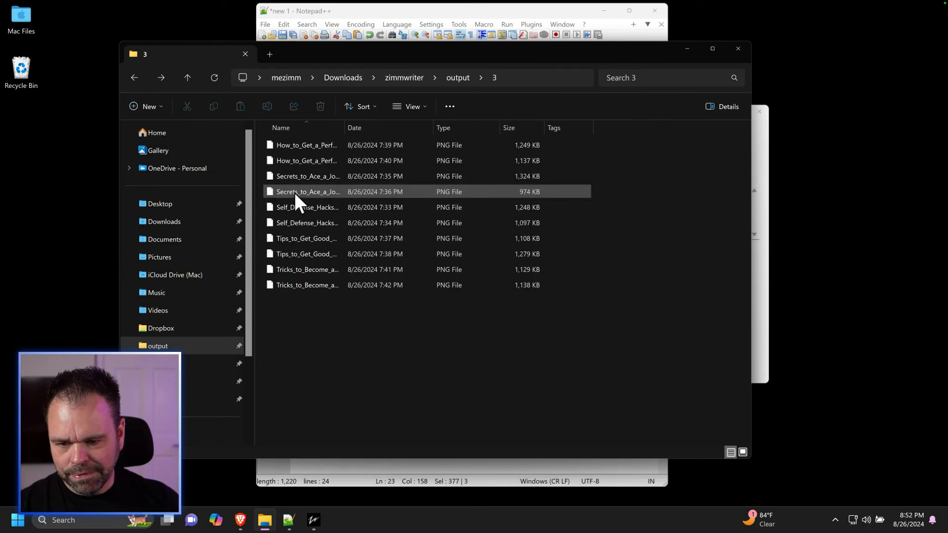
Step: Examine the self-tan, job interview and self defense hacks magazine covers from output folder 3, enlarging the second self defense cover
double_click(321, 148)
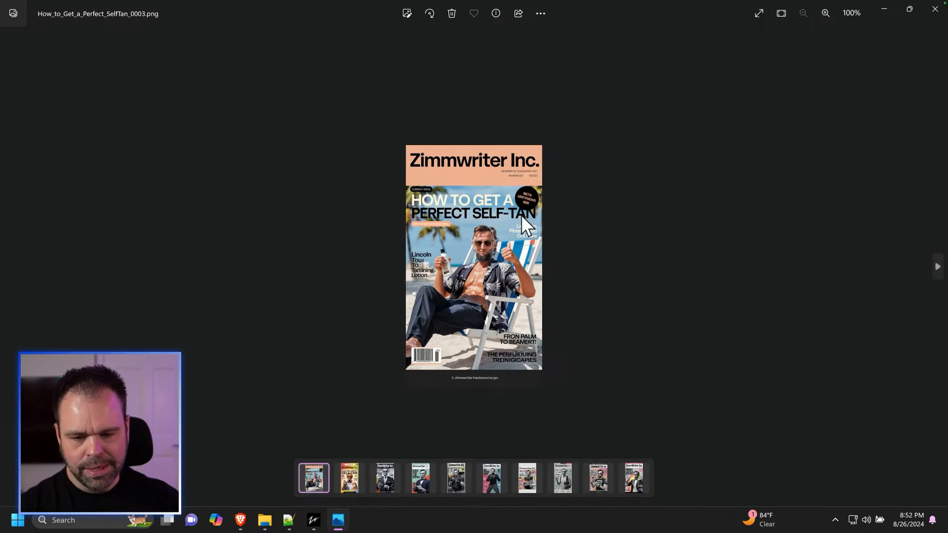
key("Right")
key("Right")
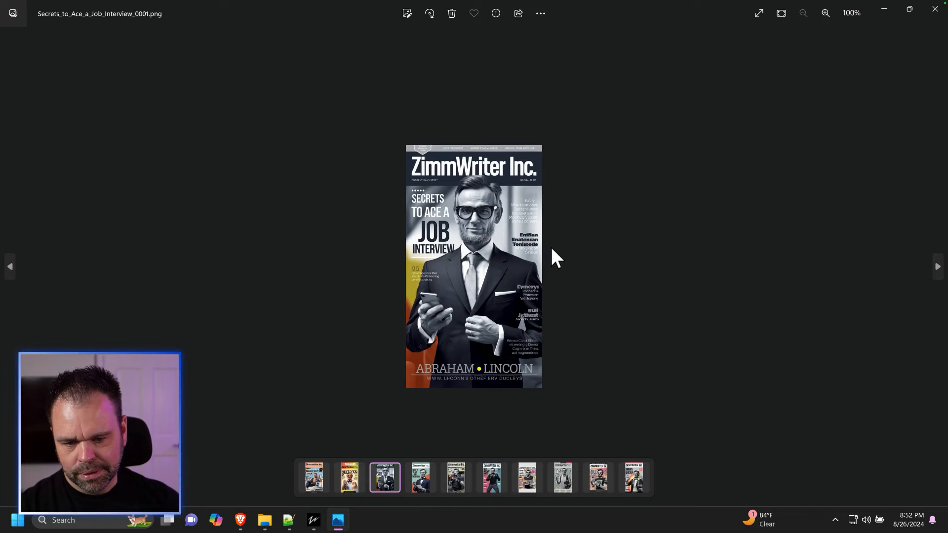
key("Right")
key("Right")
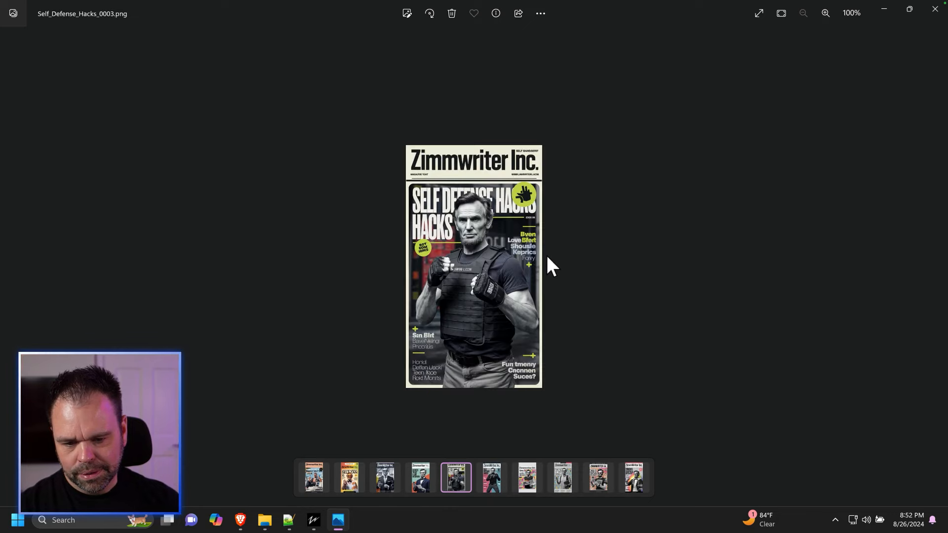
key("Right")
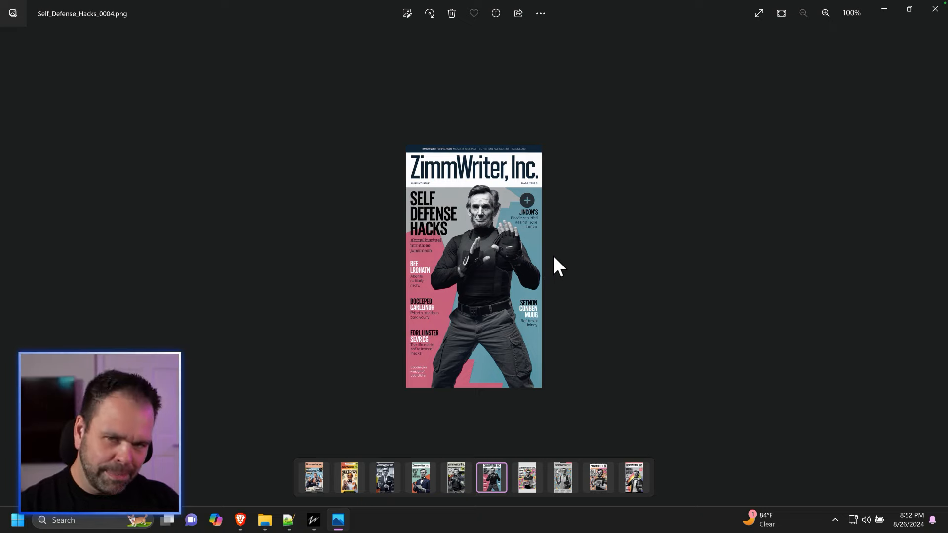
scroll(523, 275, "up", 3)
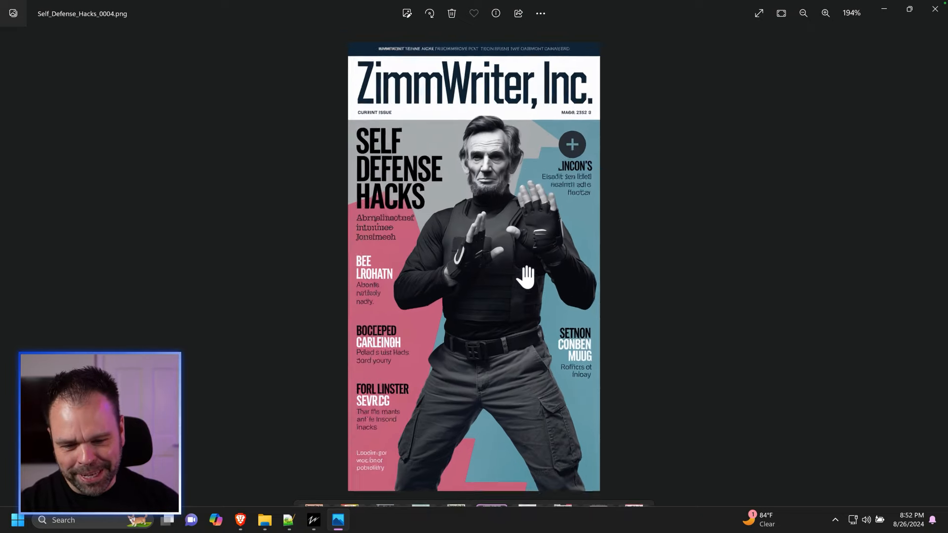
Step: Examine the first good grades magazine cover up close, return it to 100% zoom, and close the image viewer
key("Right")
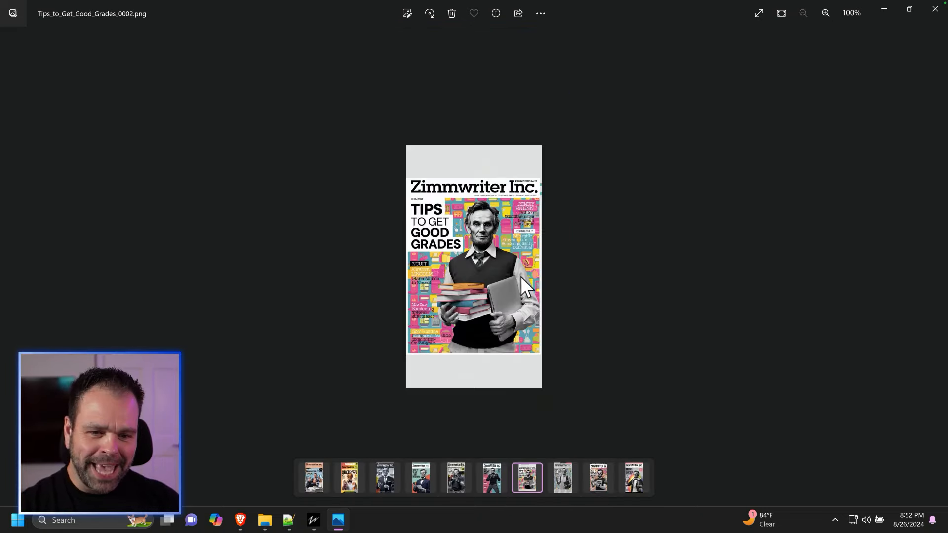
scroll(499, 279, "up", 3)
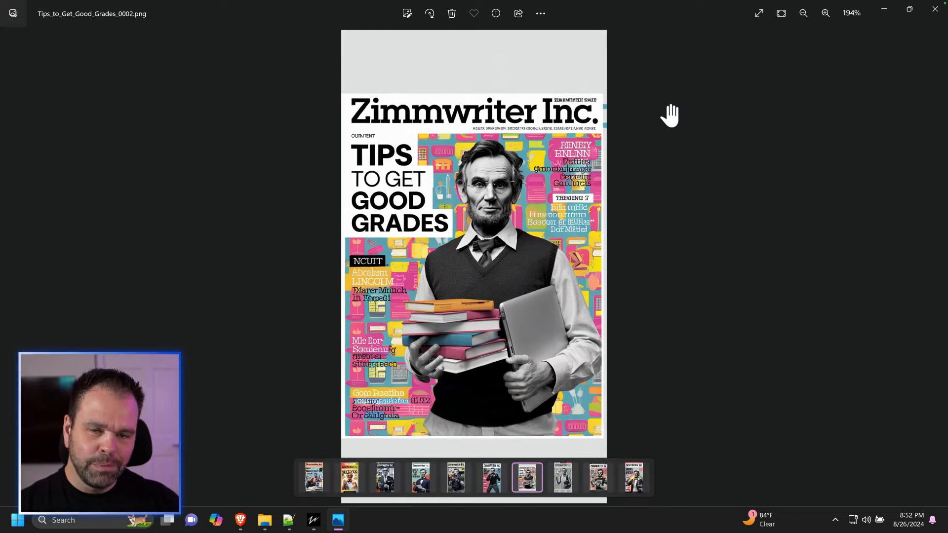
scroll(670, 116, "down", 4)
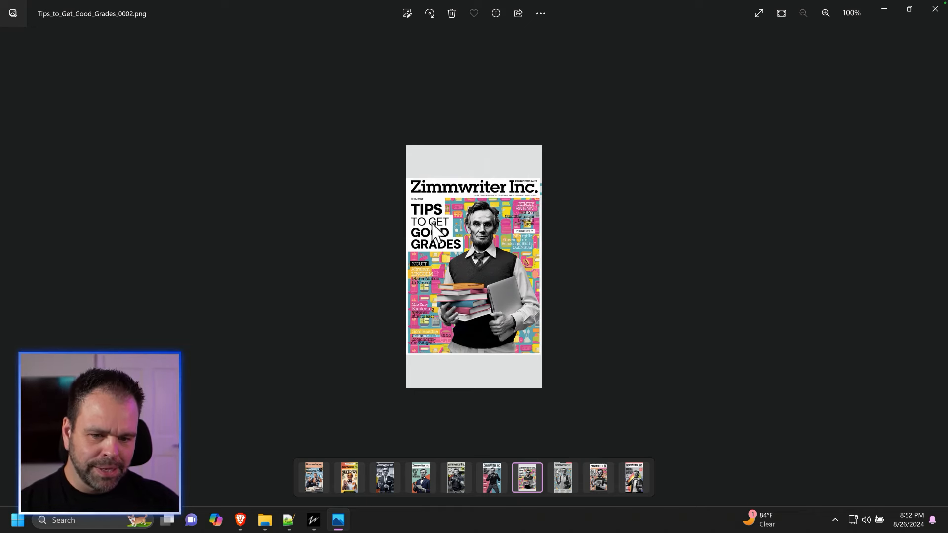
left_click(935, 9)
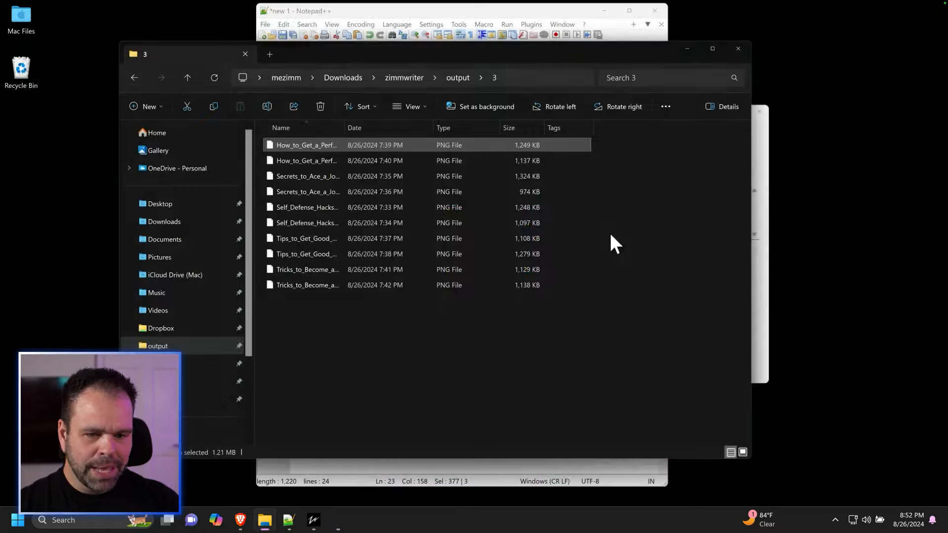
Step: Select the full Prompt #3 magazine cover text in Notepad++, and close ZimmWriter's Bulk Image Generator window
left_click(525, 15)
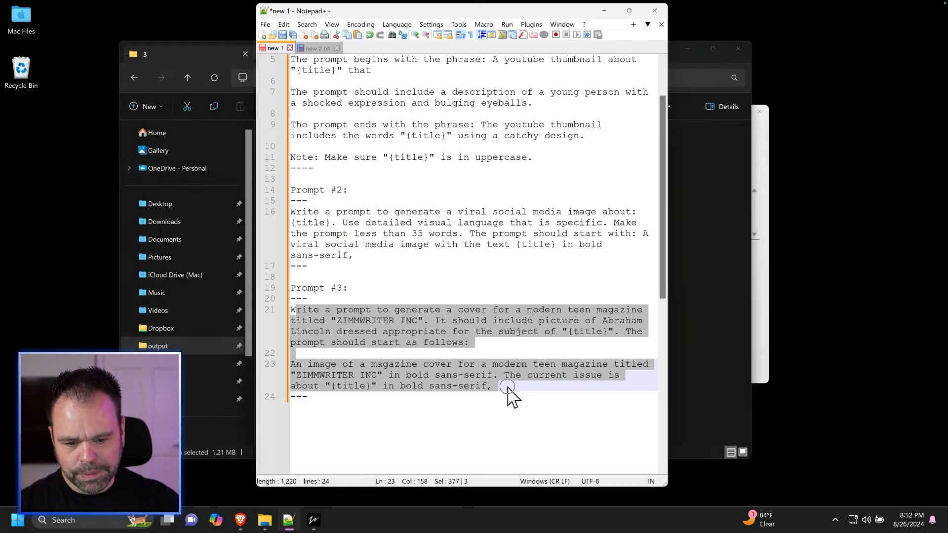
left_click_drag(509, 390, 287, 308)
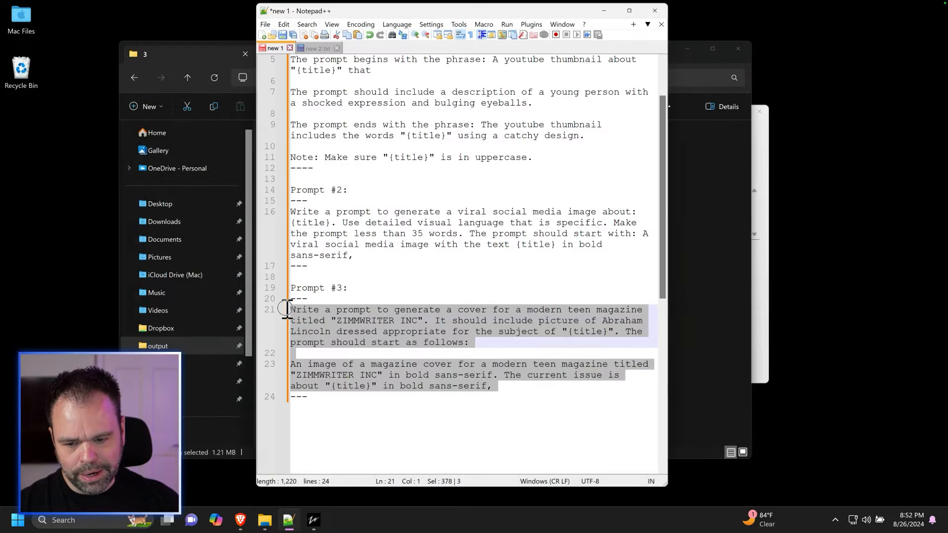
left_click(771, 168)
key("ctrl+a")
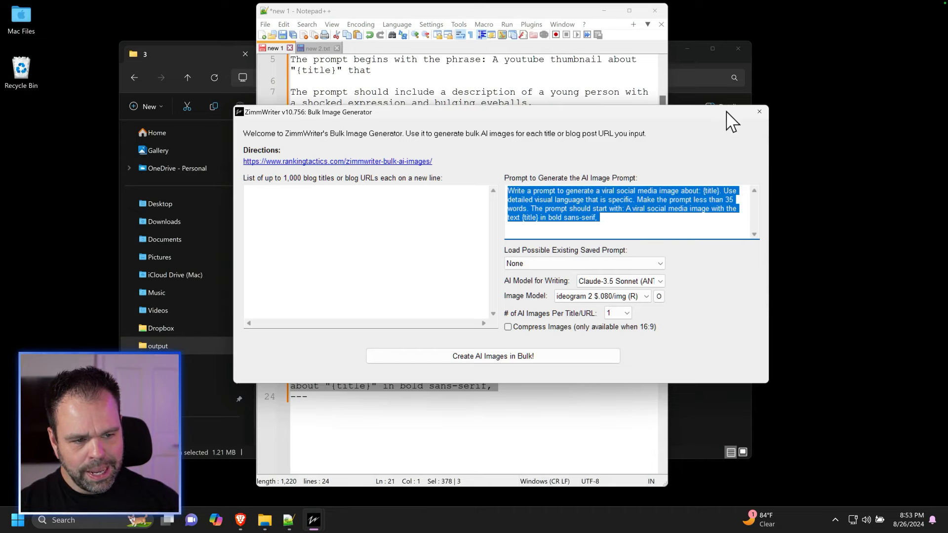
left_click(759, 112)
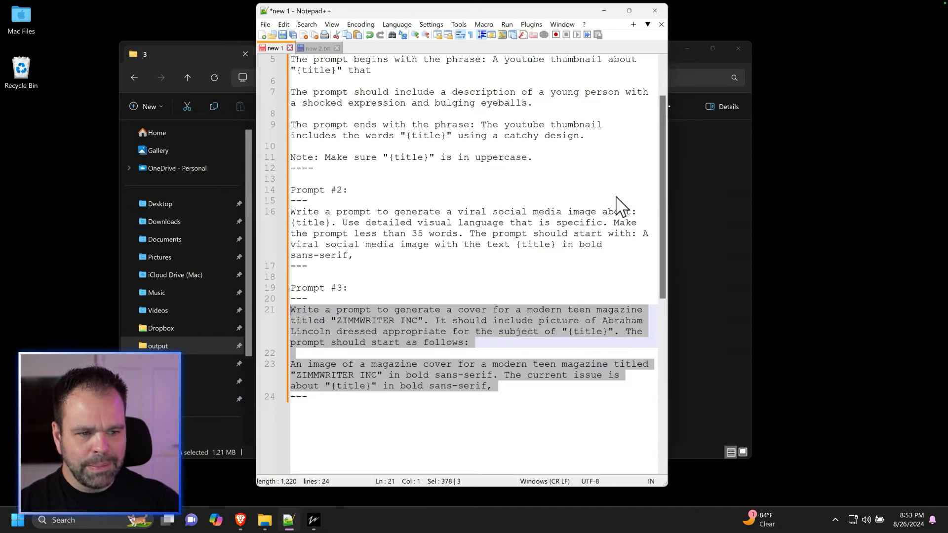